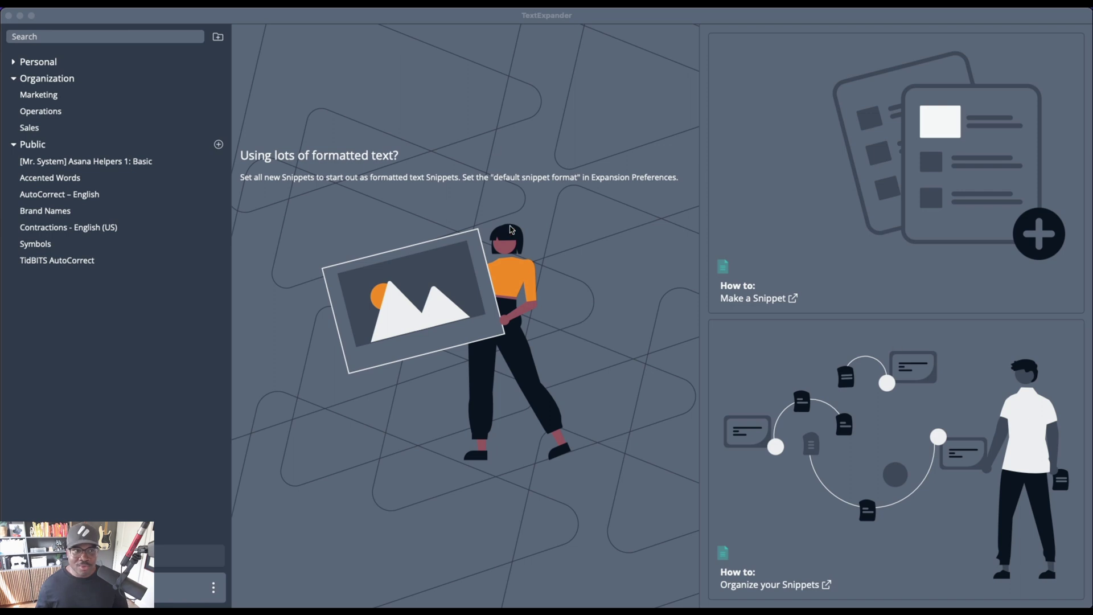
Expand the Personal group and open My Snippets to list its 11 snippets, such as .sig and .corp
{"action": "left_click", "coordinate": [189, 353]}
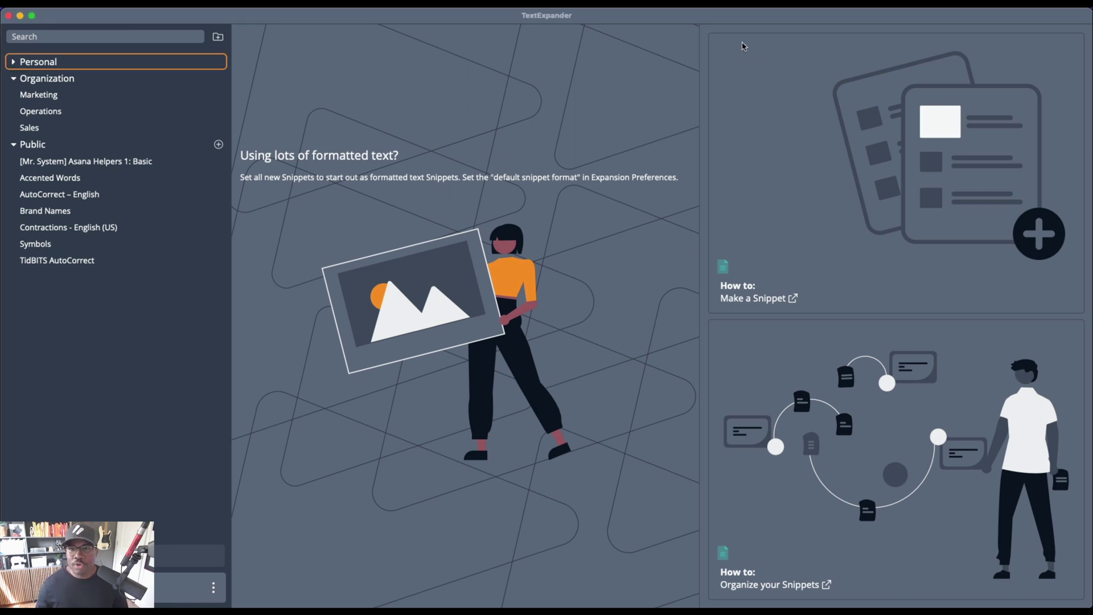
{"action": "left_click", "coordinate": [679, 3]}
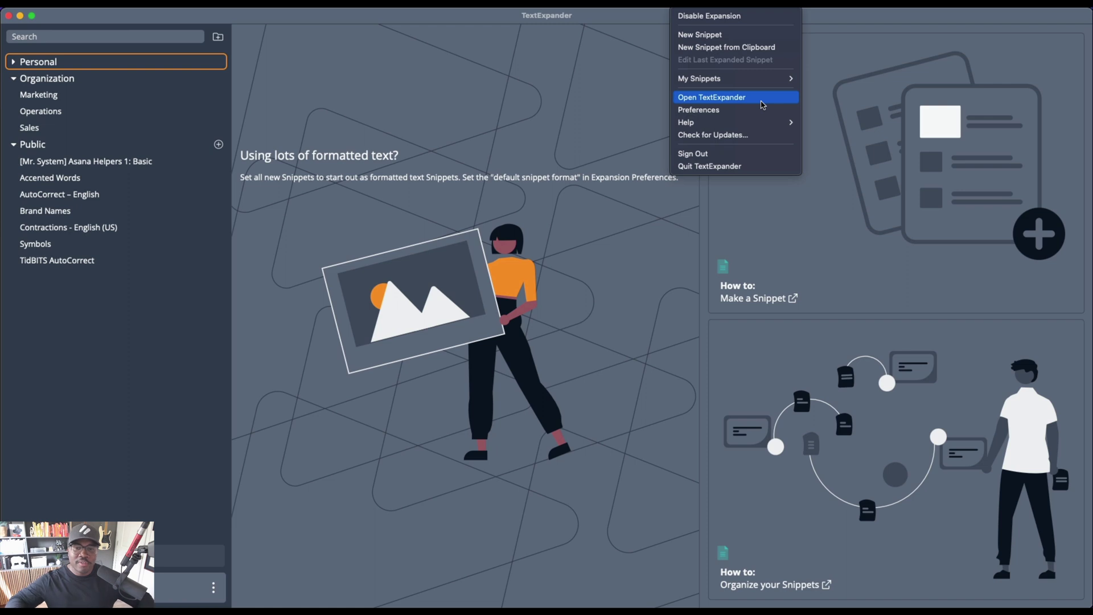
{"action": "left_click", "coordinate": [181, 362]}
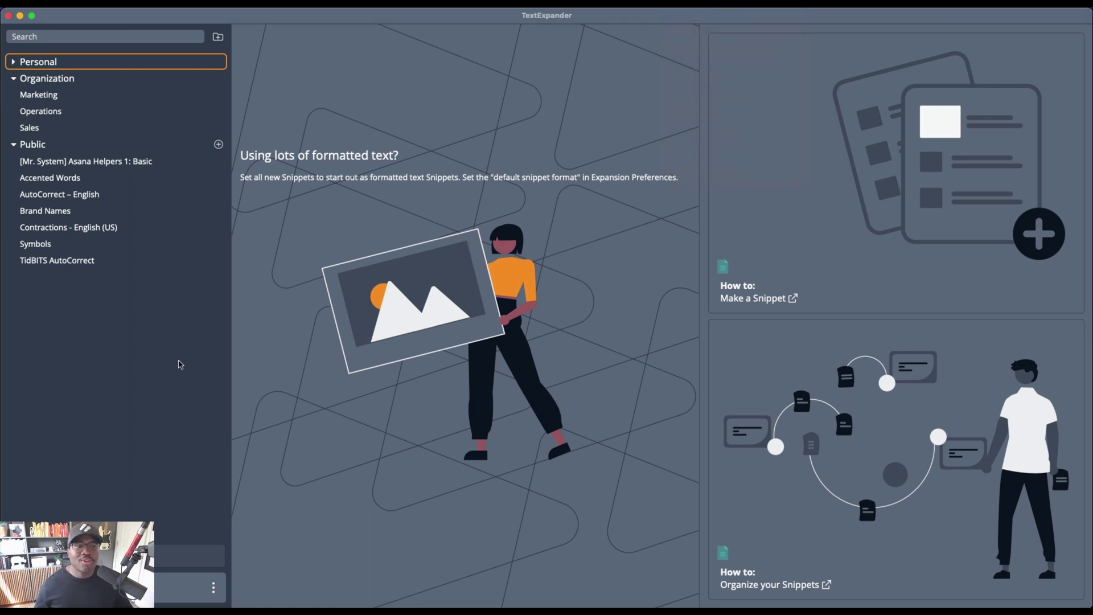
{"action": "left_click", "coordinate": [14, 63]}
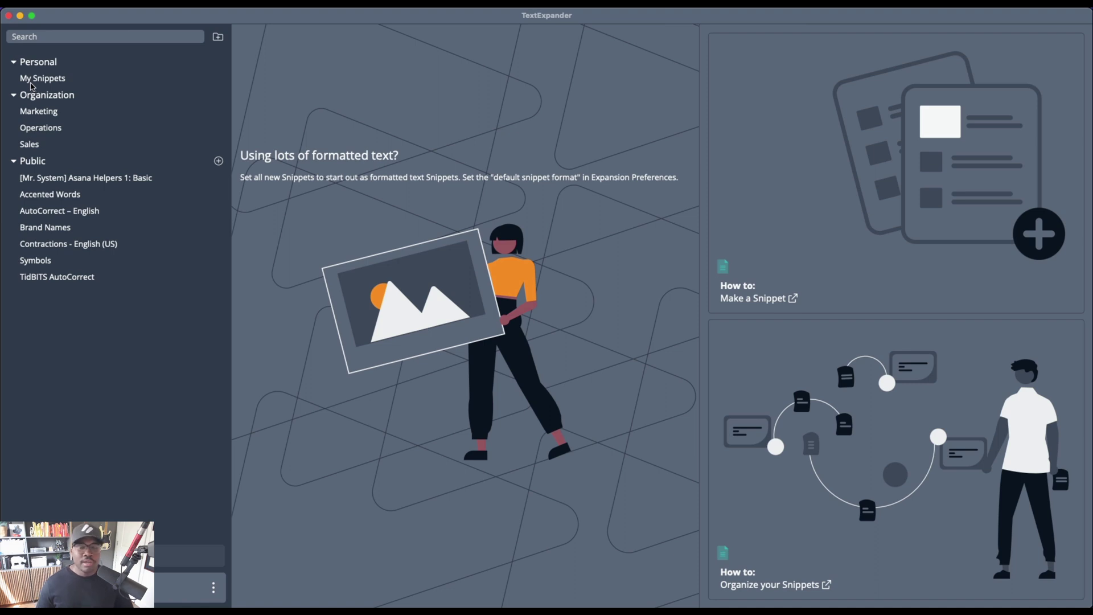
{"action": "left_click", "coordinate": [680, 3]}
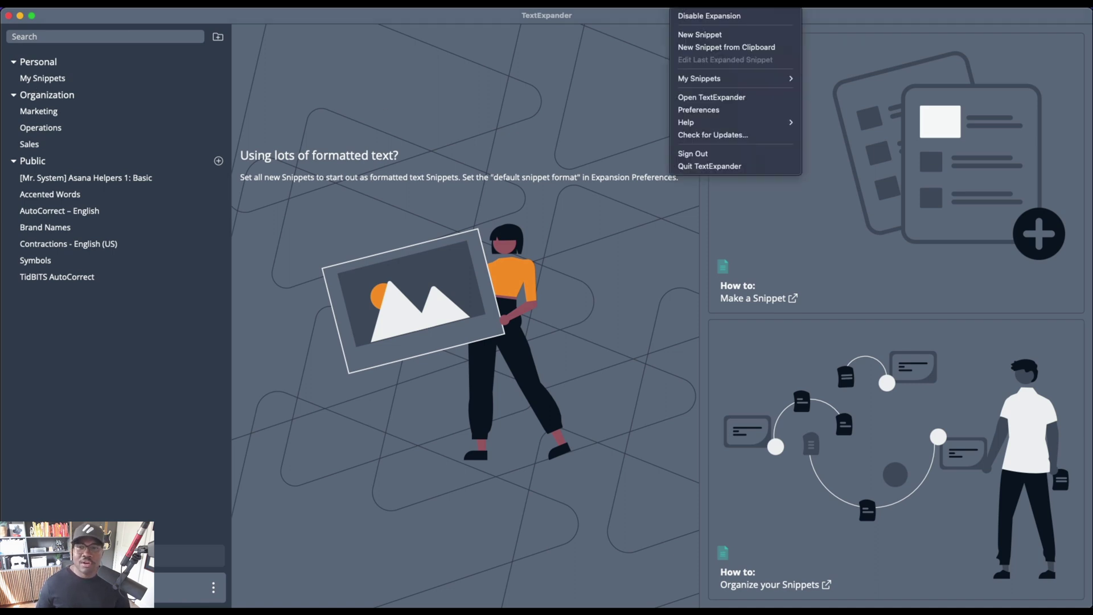
{"action": "key", "text": "Escape"}
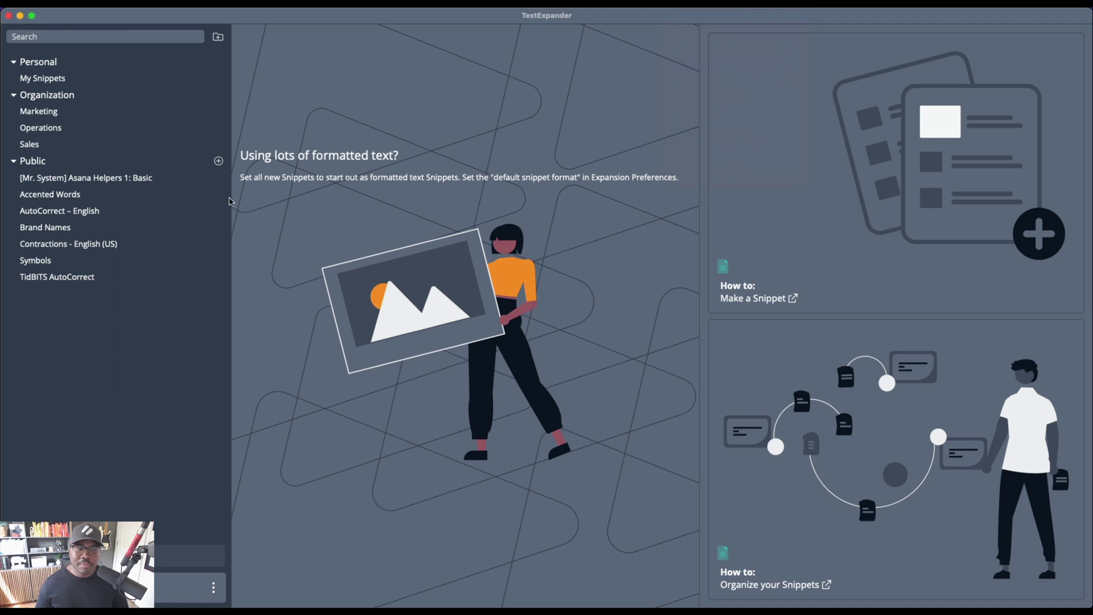
{"action": "left_click", "coordinate": [49, 80]}
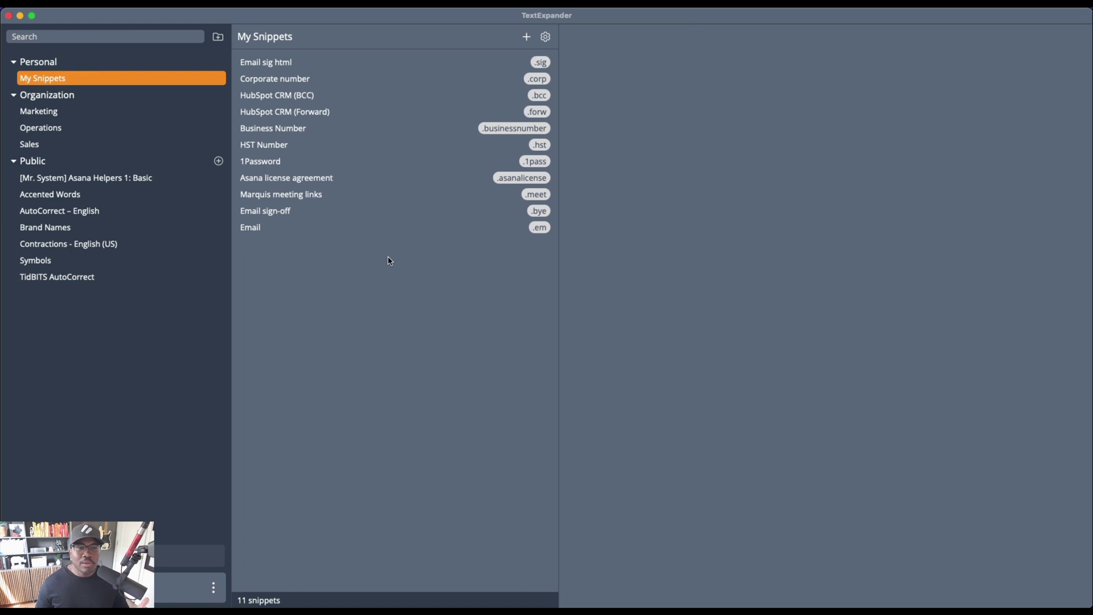
Open the Sales group's Quick hello (upon referral) snippet to view its .hello email and fill-ins
{"action": "left_click", "coordinate": [35, 146]}
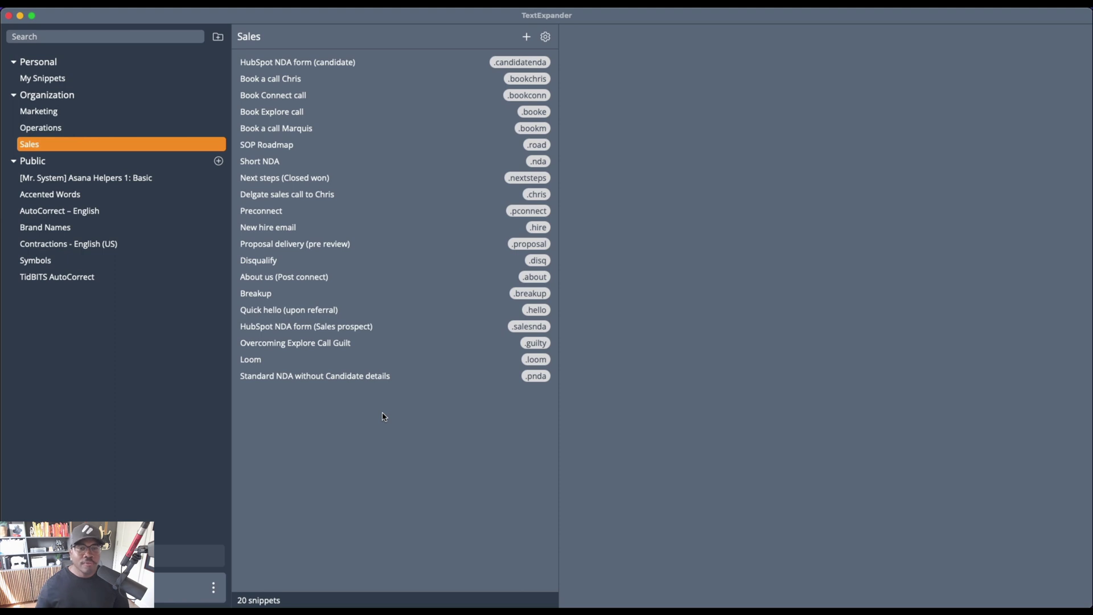
{"action": "left_click", "coordinate": [350, 311]}
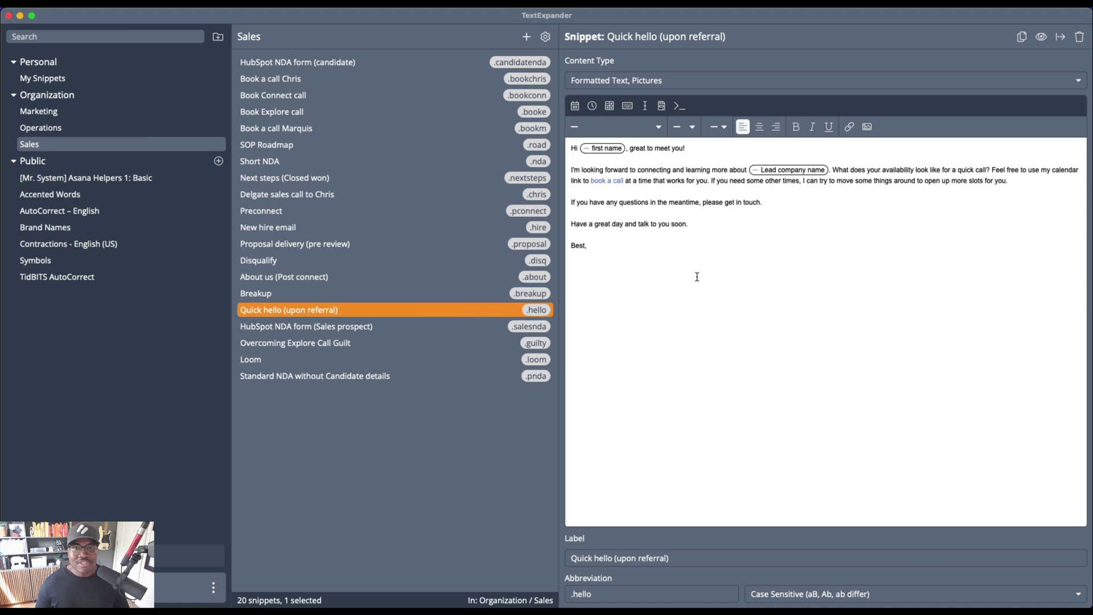
{"action": "key", "text": "ctrl+Up"}
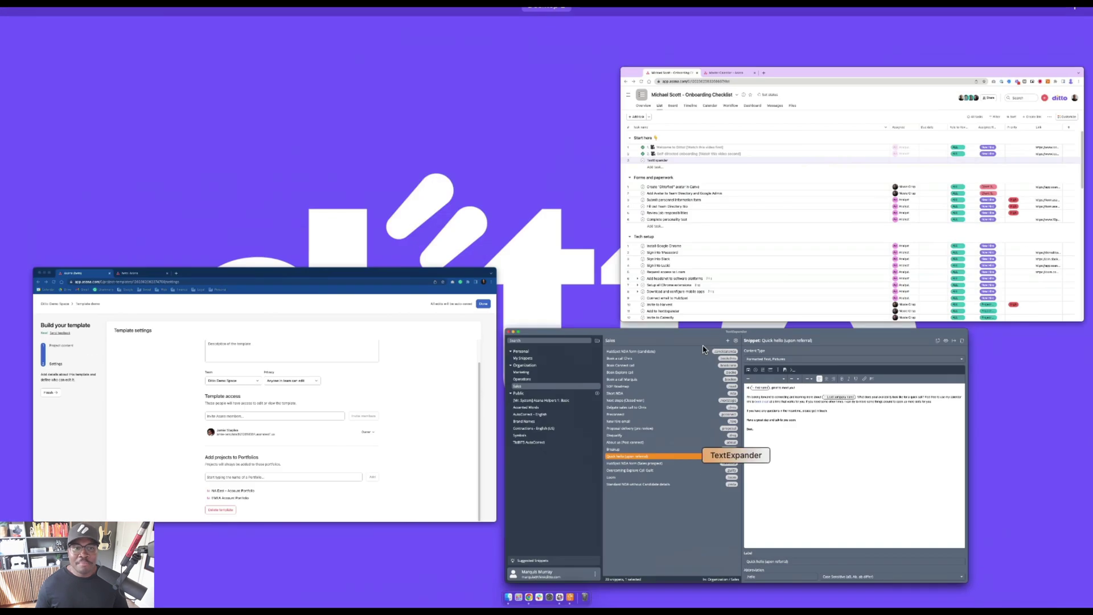
Switch to the Asana onboarding checklist and open the TextExpander task's details
{"action": "left_click", "coordinate": [667, 278]}
{"action": "key", "text": "ctrl+Up"}
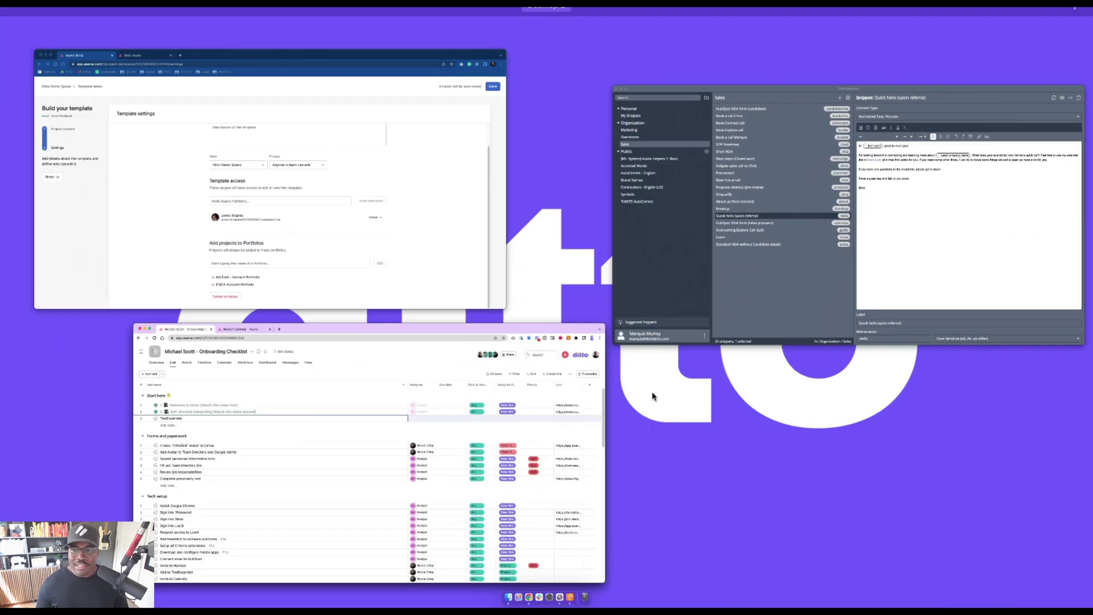
{"action": "left_click", "coordinate": [763, 266]}
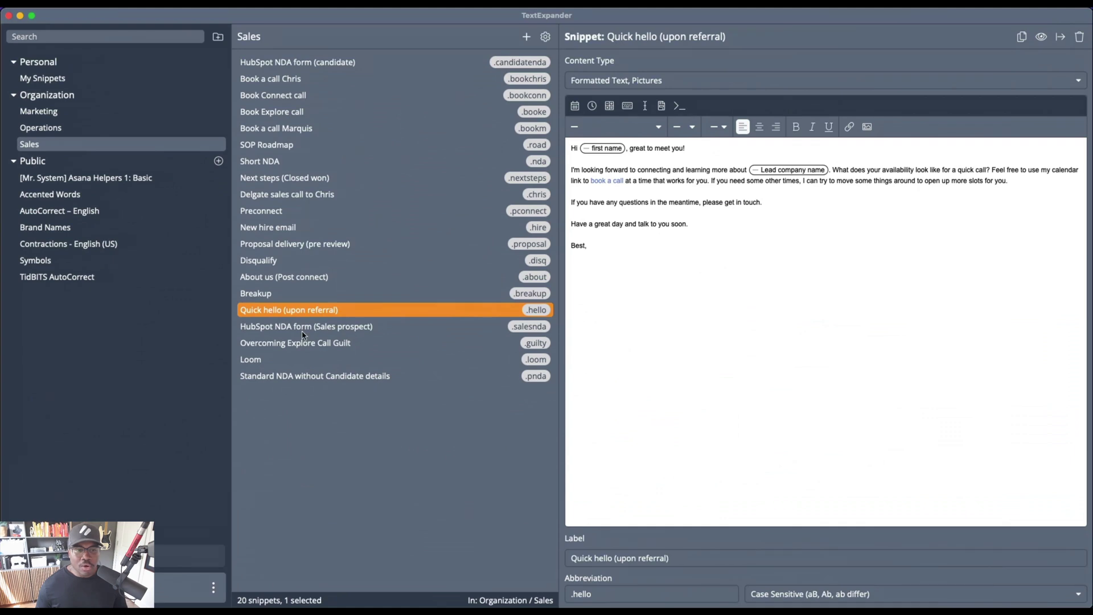
{"action": "key", "text": "ctrl+Up"}
{"action": "left_click", "coordinate": [212, 231]}
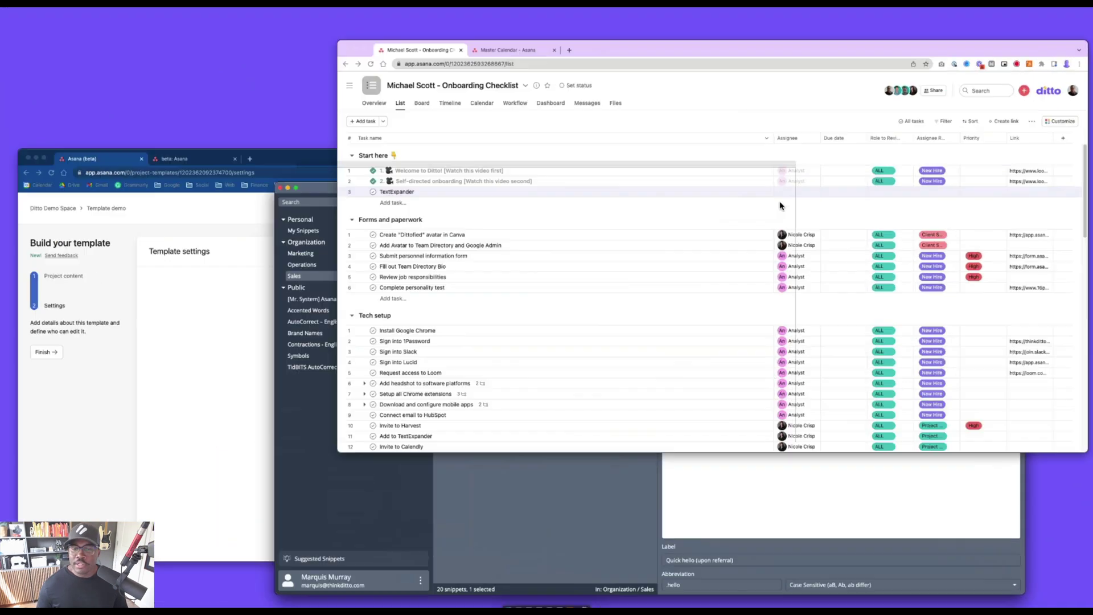
{"action": "left_click", "coordinate": [616, 227]}
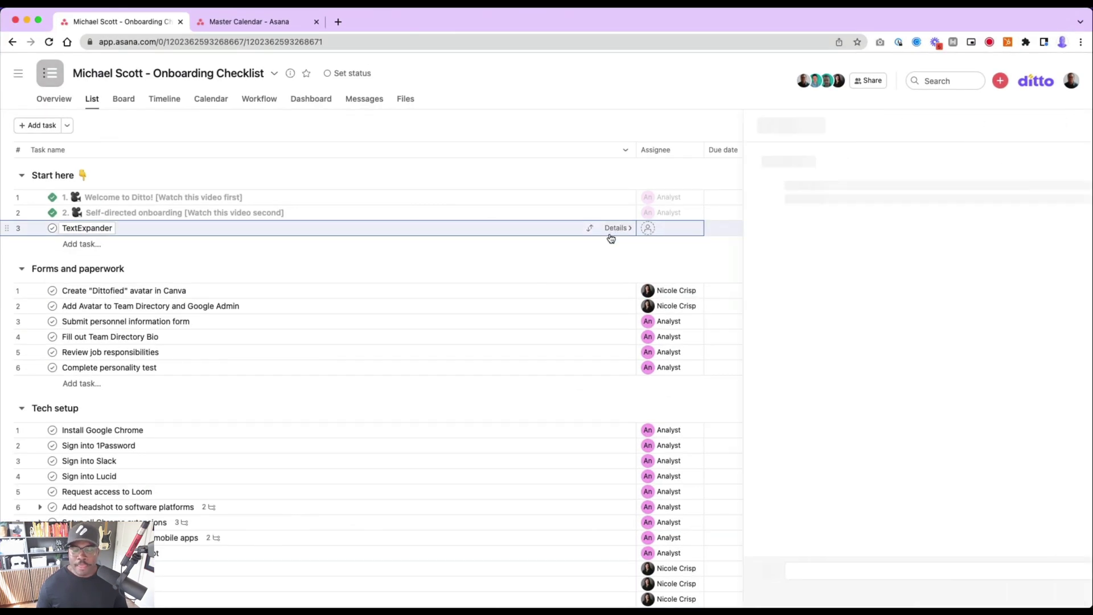
Expand .hello in the description with the recipient's first name and company Dunder Mifflin
{"action": "left_click", "coordinate": [739, 399]}
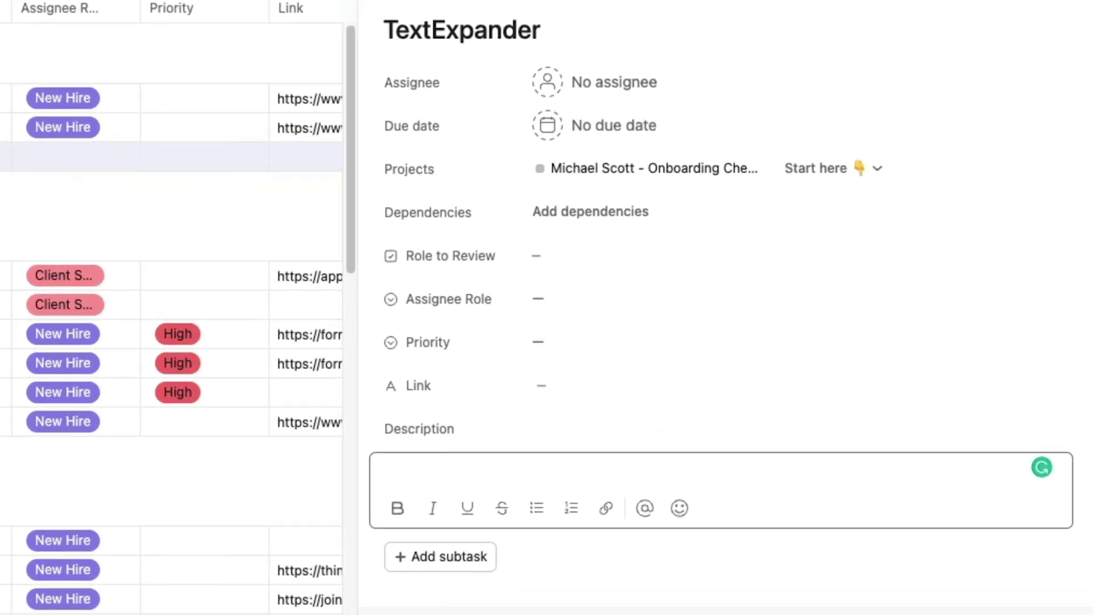
{"action": "type", "text": ".hello"}
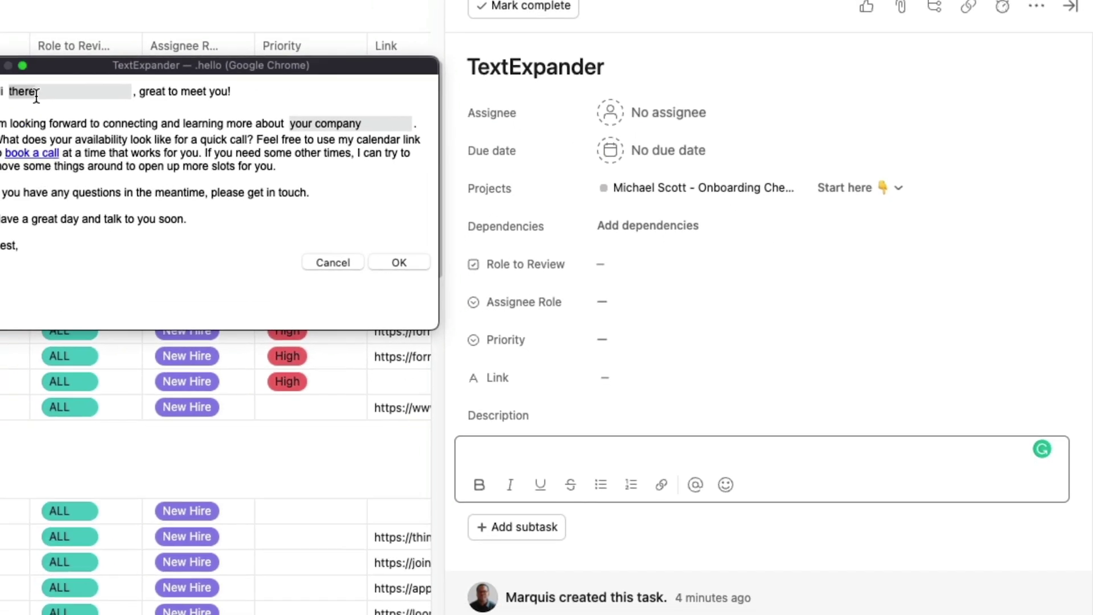
{"action": "type", "text": "Michael"}
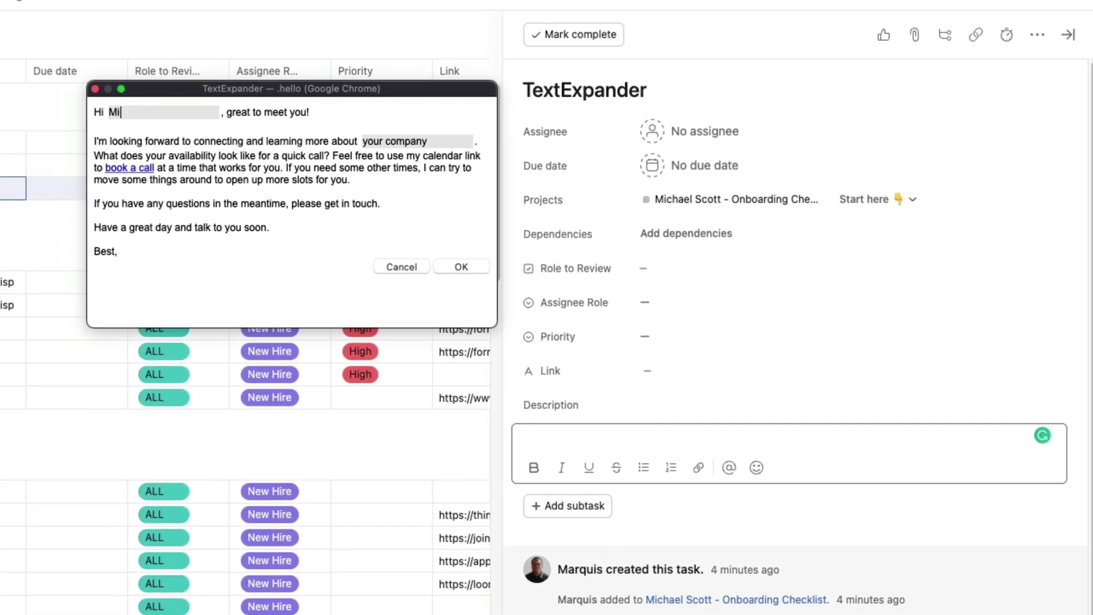
{"action": "triple_click", "coordinate": [416, 143]}
{"action": "type", "text": "Dunder Miffl"}
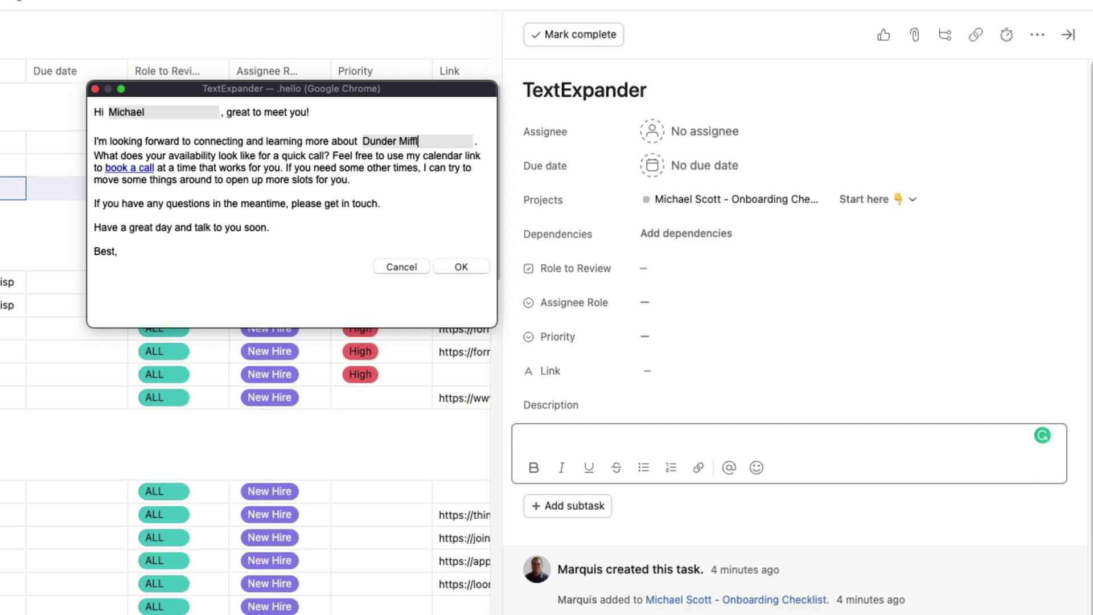
{"action": "type", "text": "in"}
{"action": "left_click", "coordinate": [458, 266]}
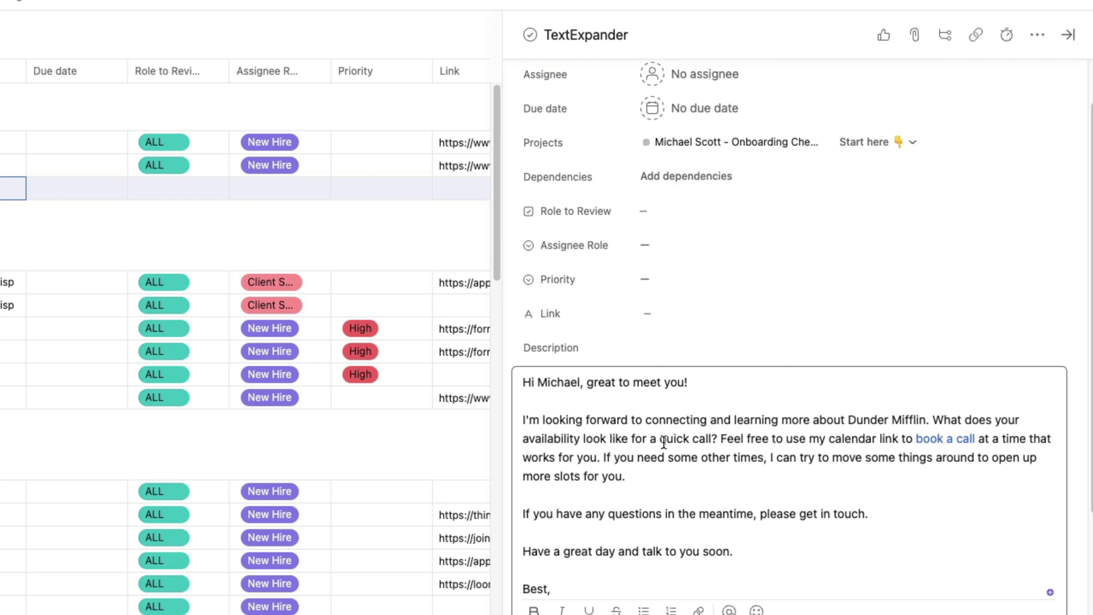
Open the email's book-a-call link in a new tab, then return to the Asana checklist
{"action": "double_click", "coordinate": [566, 383]}
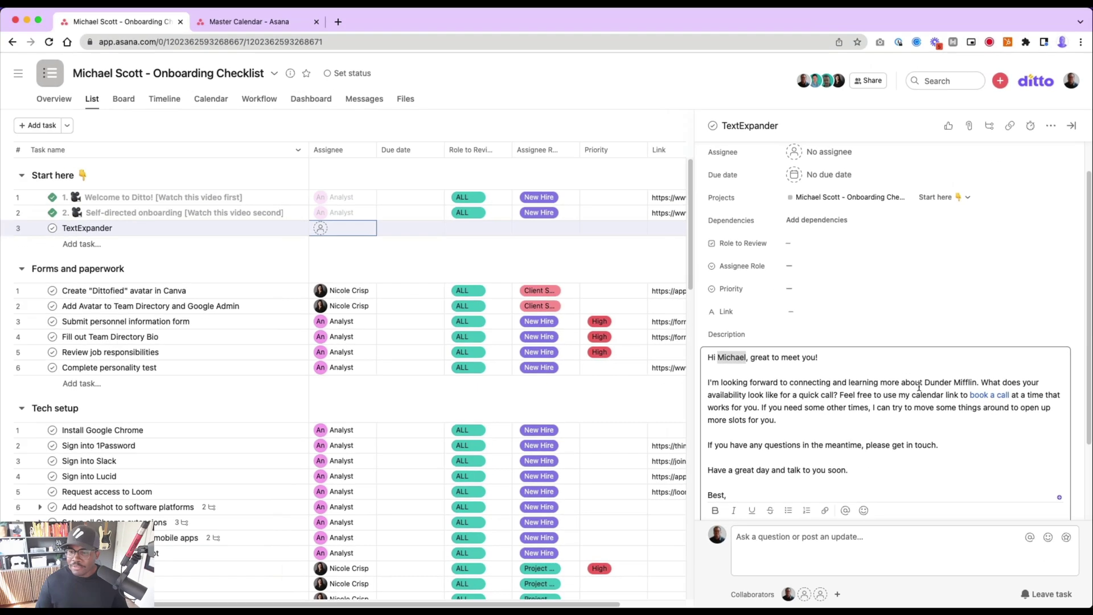
{"action": "left_click_drag", "start_coordinate": [843, 422], "coordinate": [895, 430]}
{"action": "left_click", "coordinate": [988, 394]}
{"action": "left_click", "coordinate": [879, 416]}
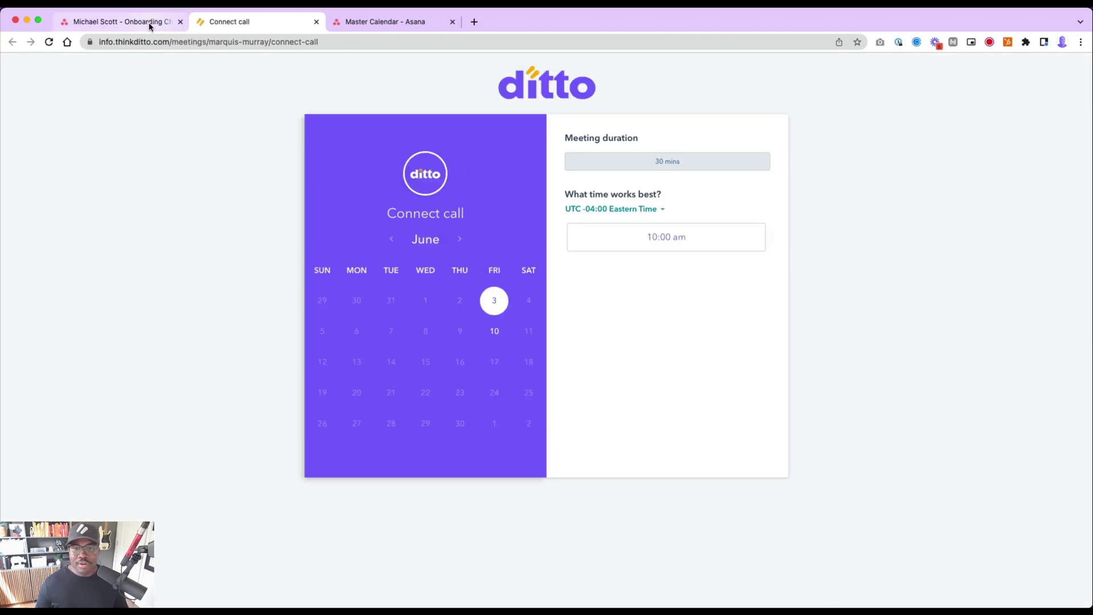
{"action": "left_click", "coordinate": [149, 26]}
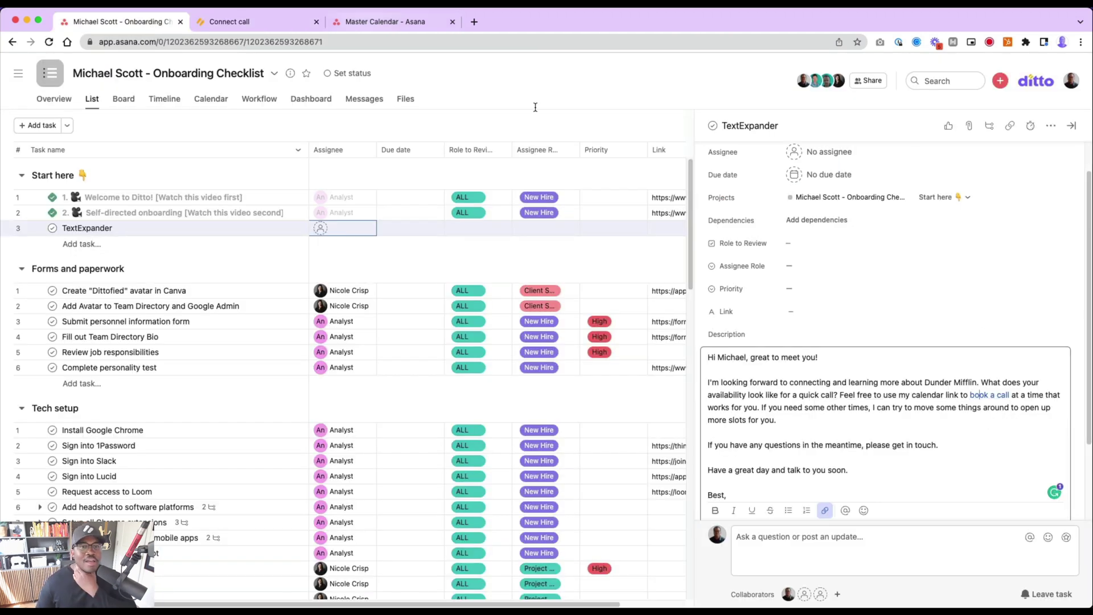
{"action": "key", "text": "ctrl+Up"}
{"action": "left_click", "coordinate": [757, 216]}
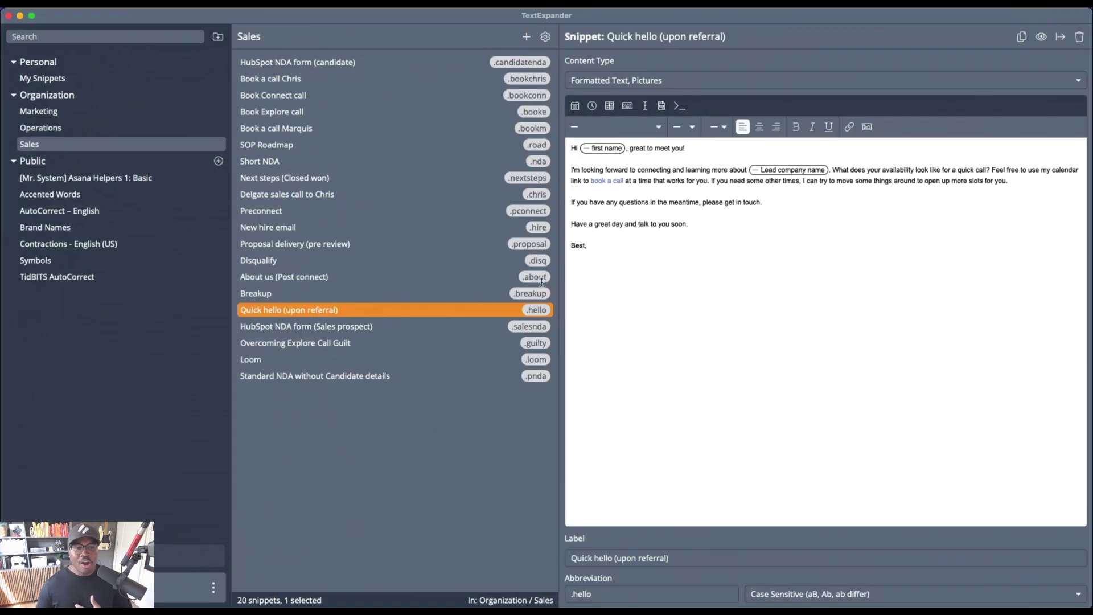
Open the About us (Post connect) snippet, then select and delete all of the Asana task description
{"action": "left_click", "coordinate": [339, 278]}
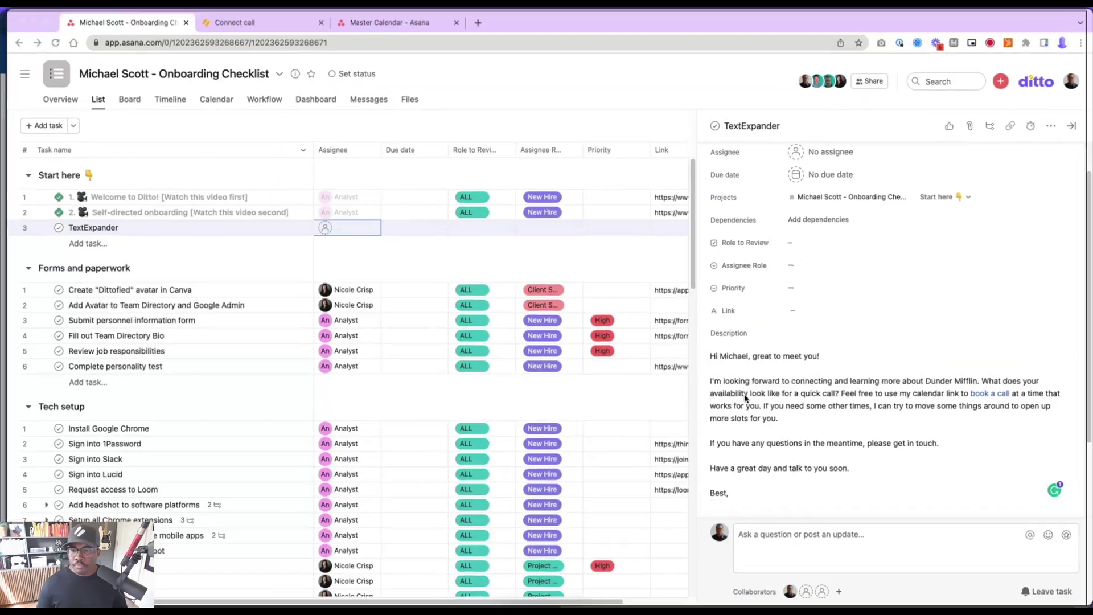
{"action": "left_click", "coordinate": [745, 397]}
{"action": "key", "text": "ctrl+a"}
{"action": "key", "text": "BackSpace"}
Type .about and enter the recipient's first name in the enlarged fill-in window
{"action": "type", "text": ".about"}
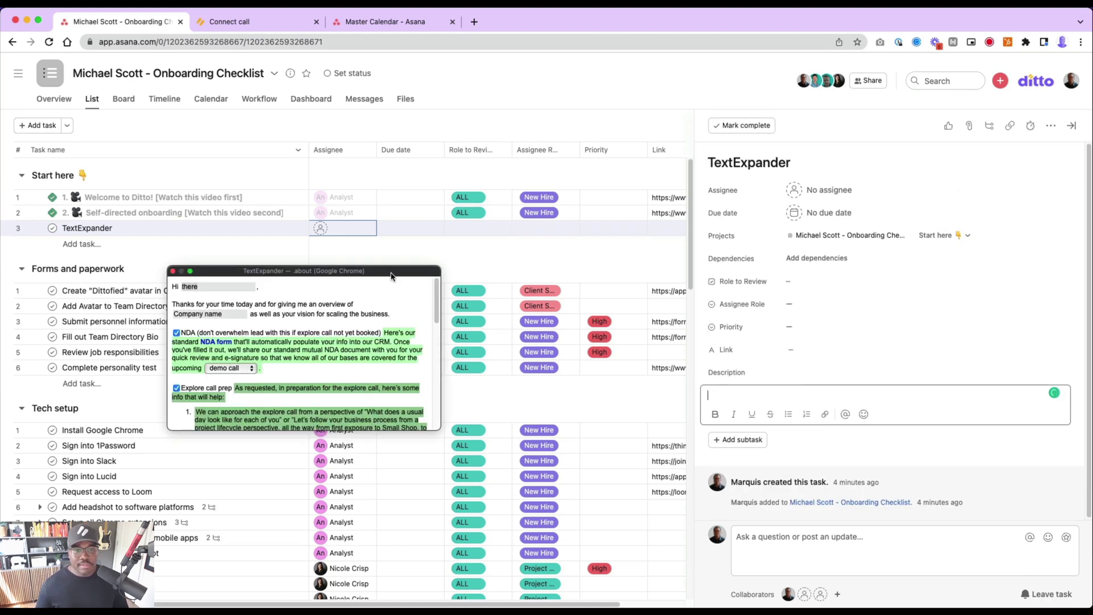
{"action": "left_click_drag", "start_coordinate": [492, 249], "coordinate": [753, 484]}
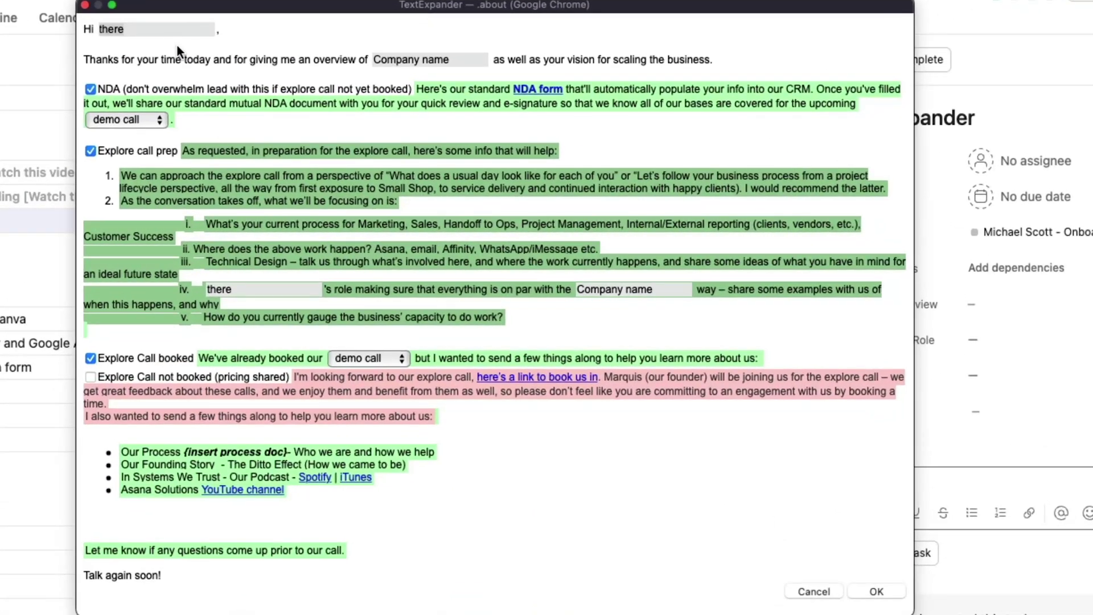
{"action": "type", "text": "Michael"}
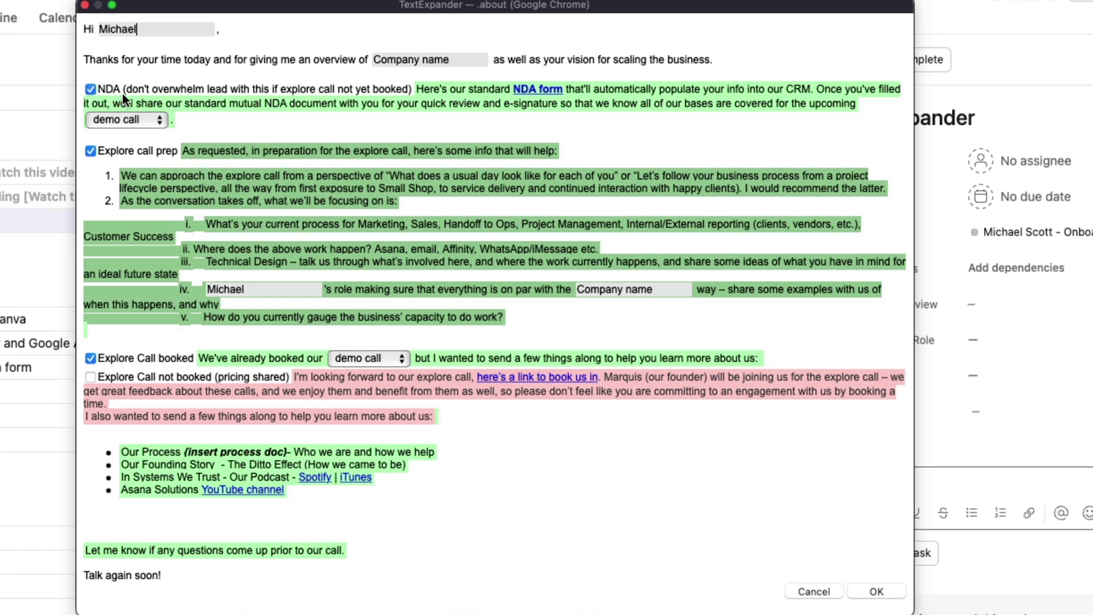
Keep the NDA and Explore Call not booked sections, excluding Explore call prep and Explore Call booked
{"action": "left_click", "coordinate": [90, 89]}
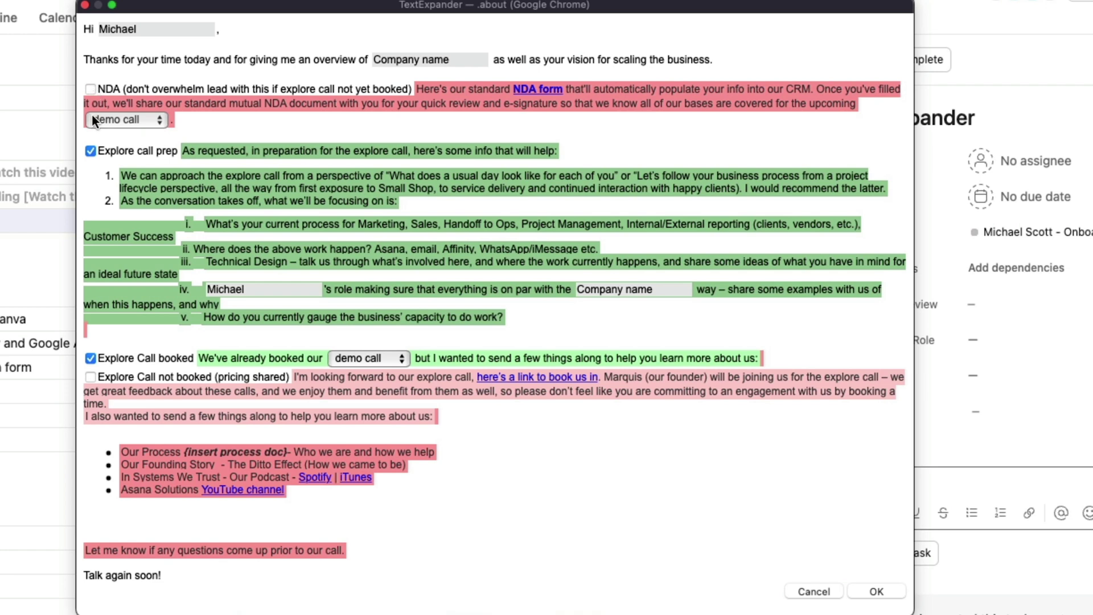
{"action": "left_click", "coordinate": [91, 151]}
{"action": "left_click", "coordinate": [90, 376]}
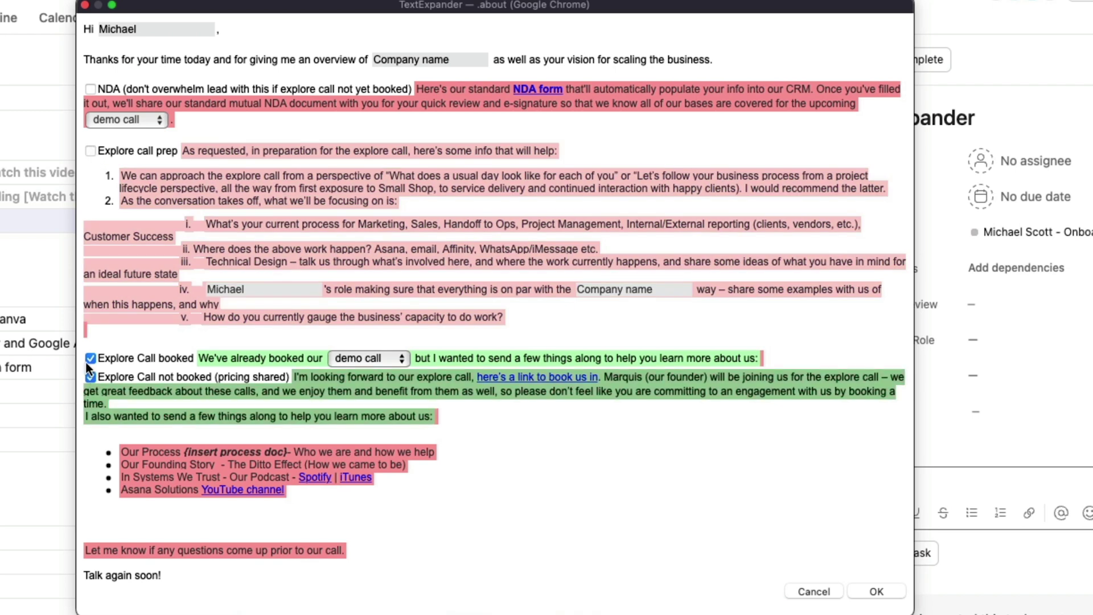
{"action": "left_click", "coordinate": [91, 377]}
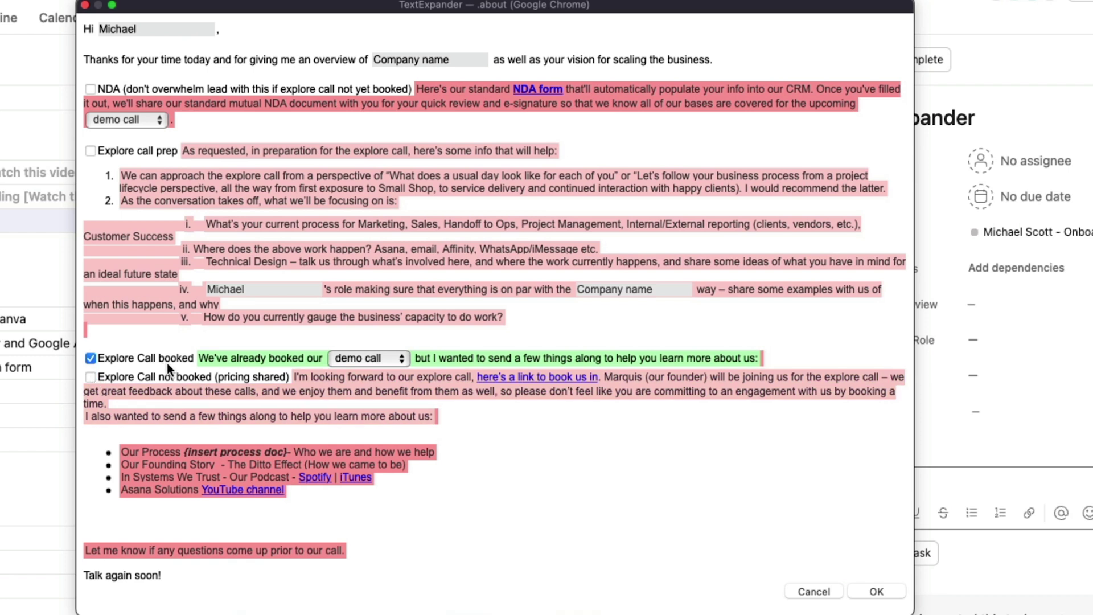
{"action": "left_click", "coordinate": [94, 355]}
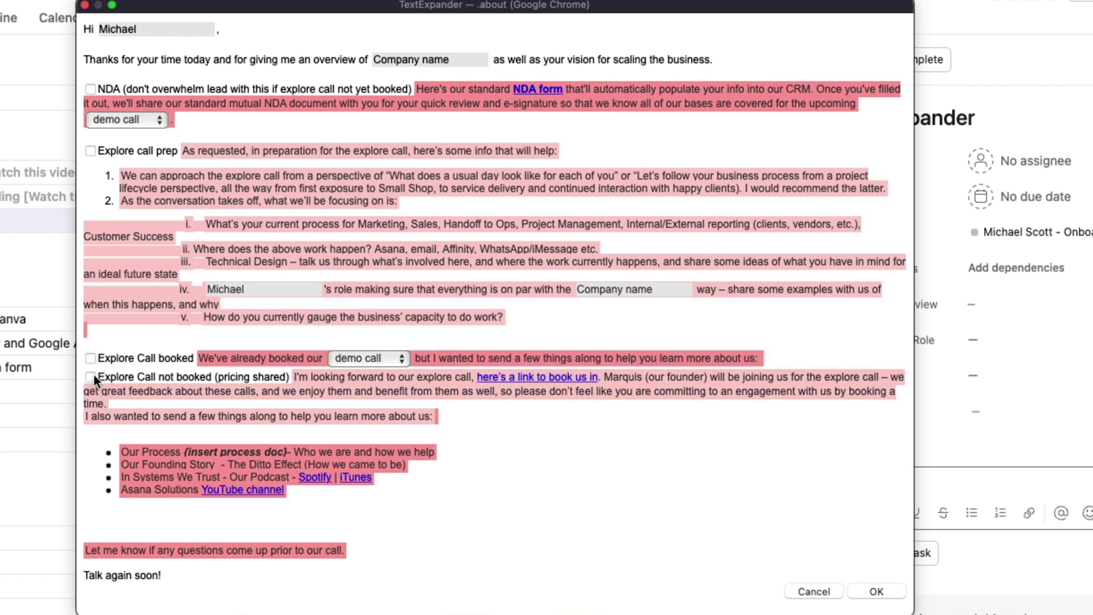
{"action": "left_click", "coordinate": [93, 375]}
{"action": "left_click", "coordinate": [91, 91]}
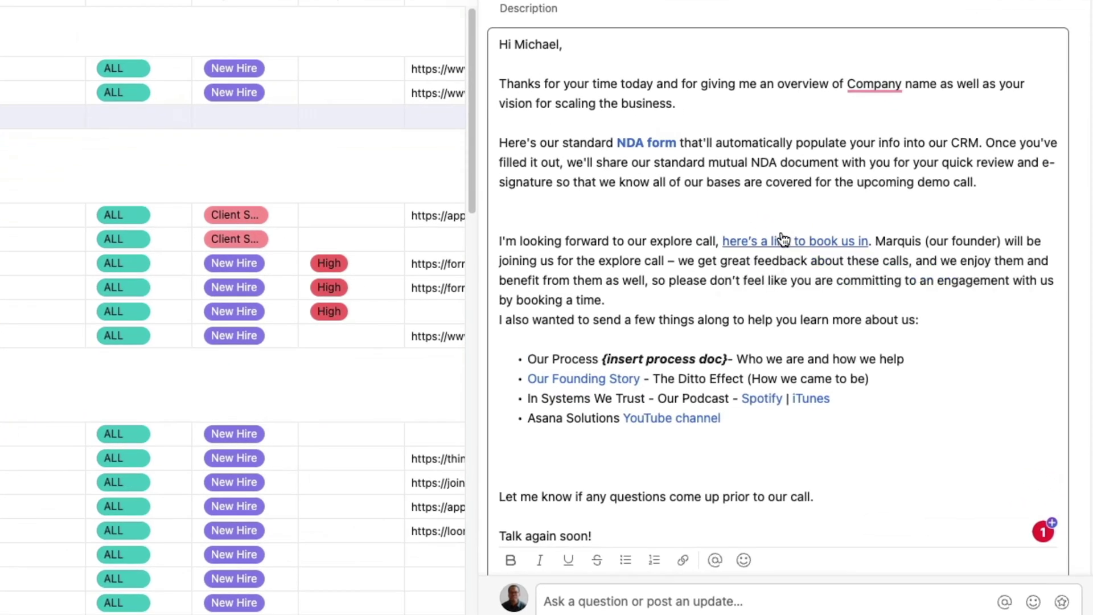
Delete the inserted About-us message, leaving the description empty
{"action": "mouse_move", "coordinate": [889, 306]}
{"action": "mouse_move", "coordinate": [650, 146]}
{"action": "key", "text": "ctrl+a"}
{"action": "key", "text": "BackSpace"}
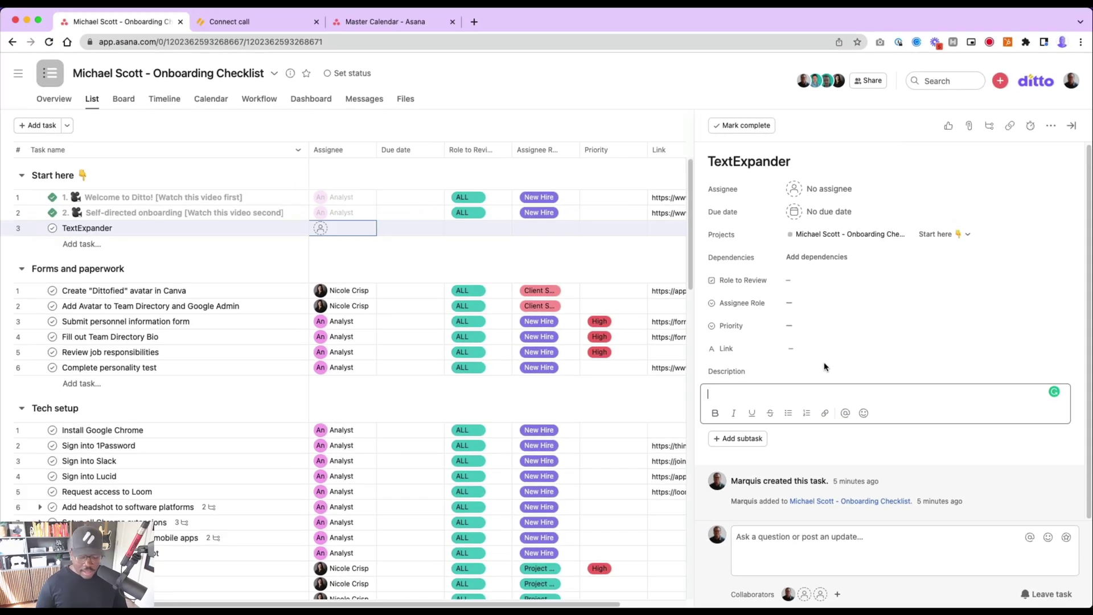
Expand .newhire into the description with a different project manager chosen from the dropdown
{"action": "type", "text": ".newhire"}
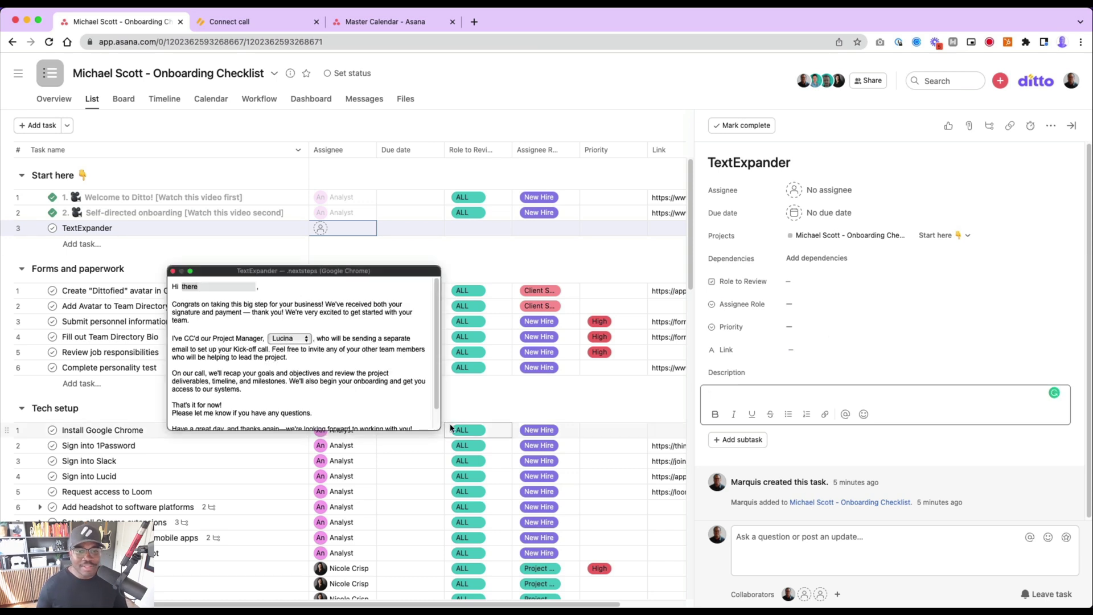
{"action": "left_click_drag", "start_coordinate": [437, 430], "coordinate": [626, 433]}
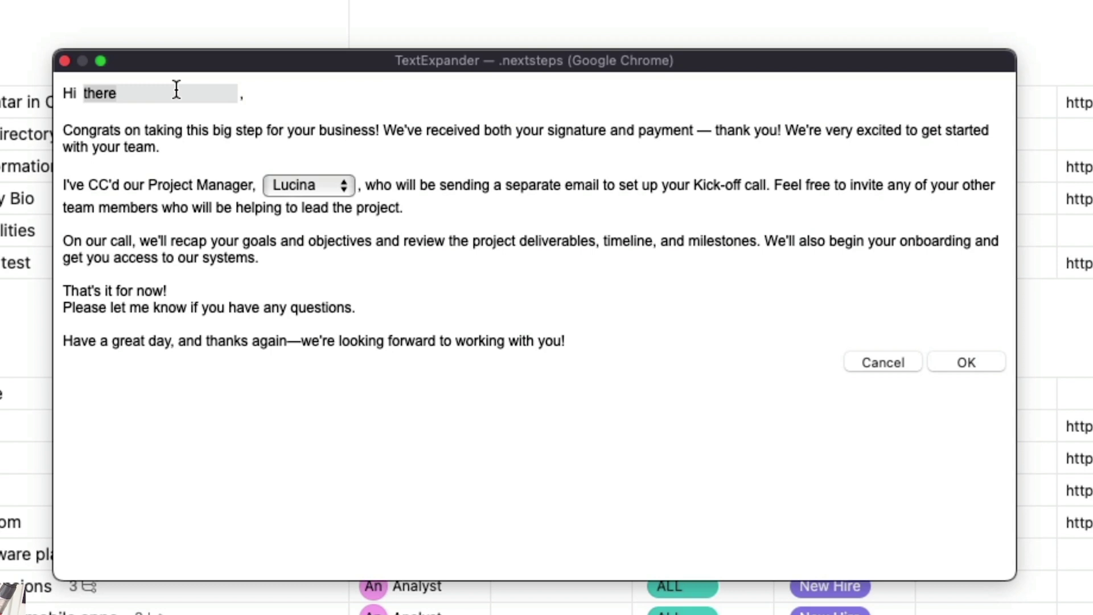
{"action": "left_click", "coordinate": [314, 189]}
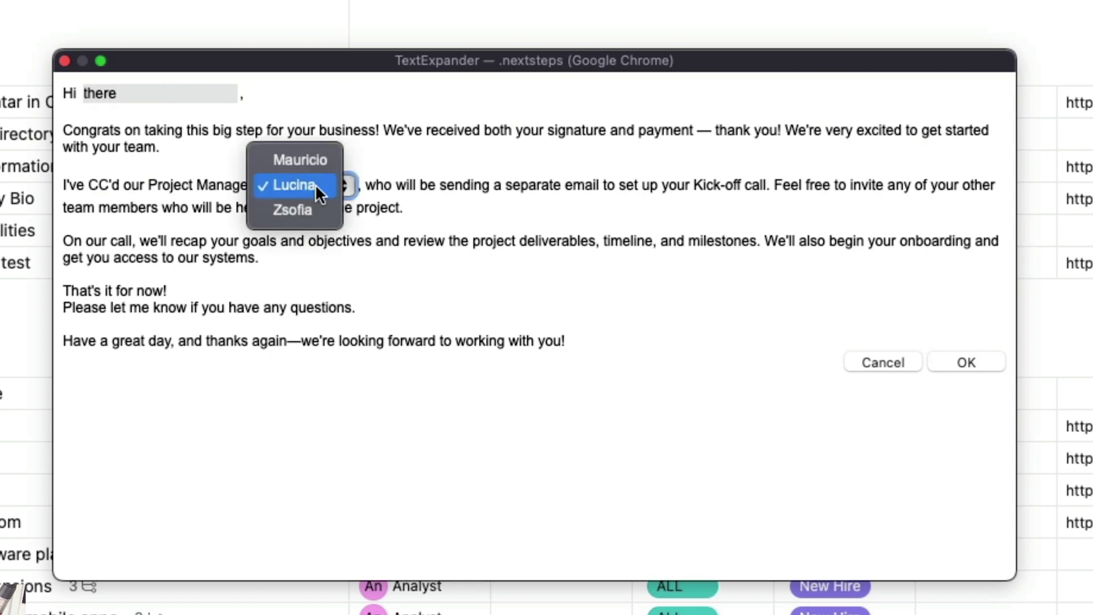
{"action": "left_click", "coordinate": [278, 159]}
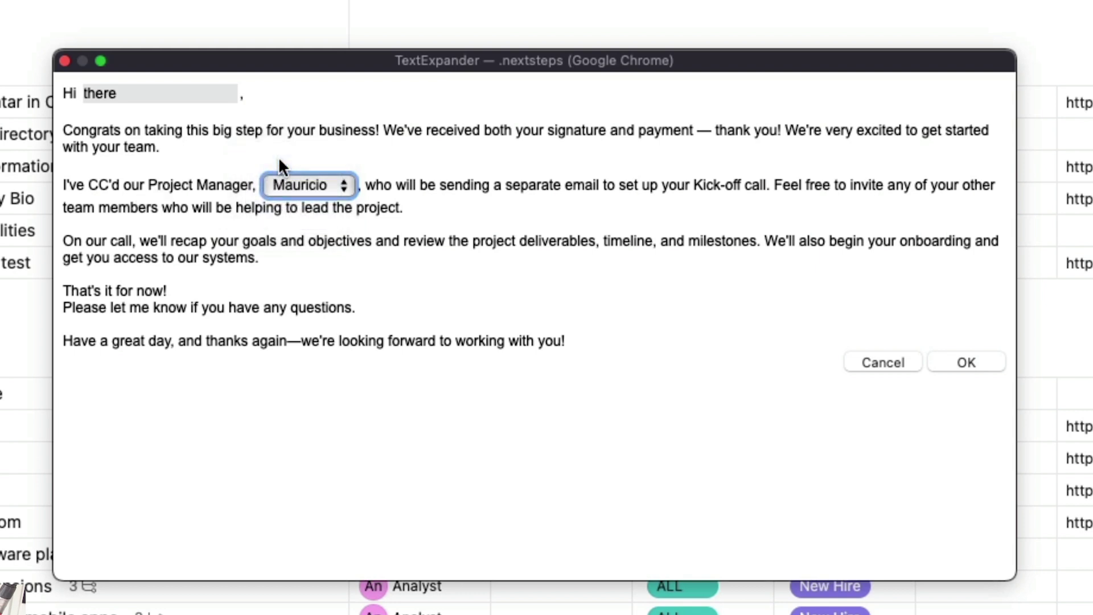
{"action": "left_click", "coordinate": [786, 366]}
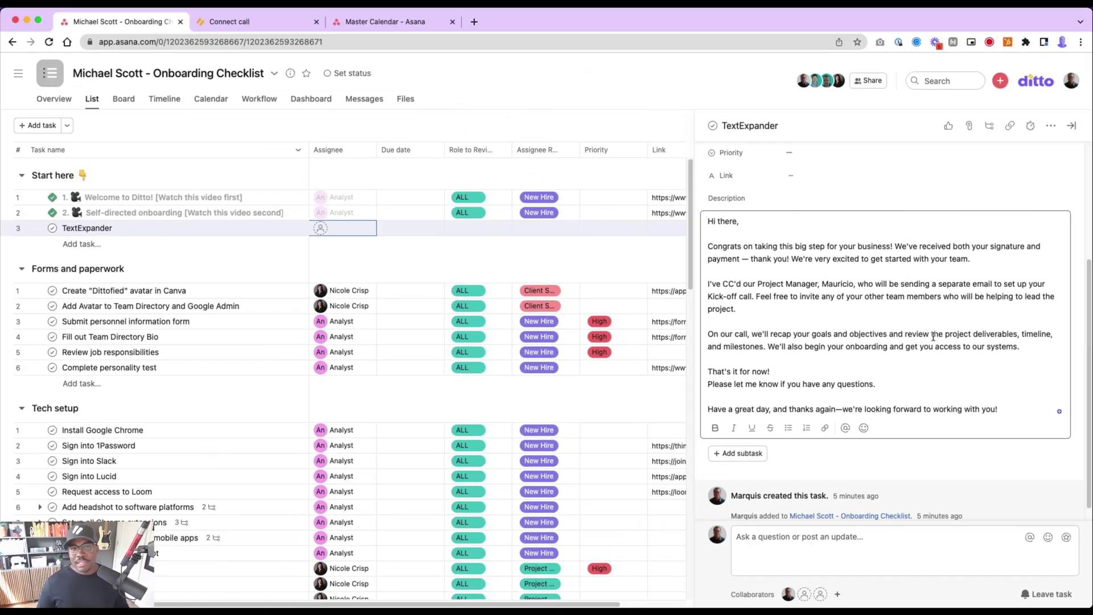
{"action": "key", "text": "ctrl+Up"}
{"action": "left_click", "coordinate": [652, 243]}
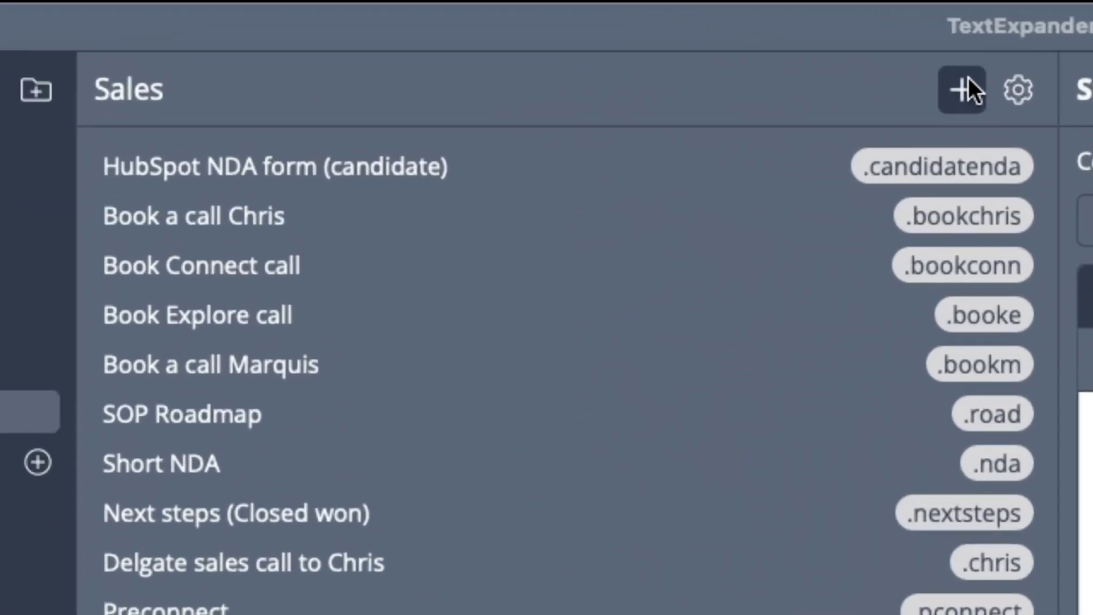
Create a formatted-text Sales snippet: 'Hi there, Thanks for your time…' ending 'Book a call here.'
{"action": "left_click", "coordinate": [964, 89]}
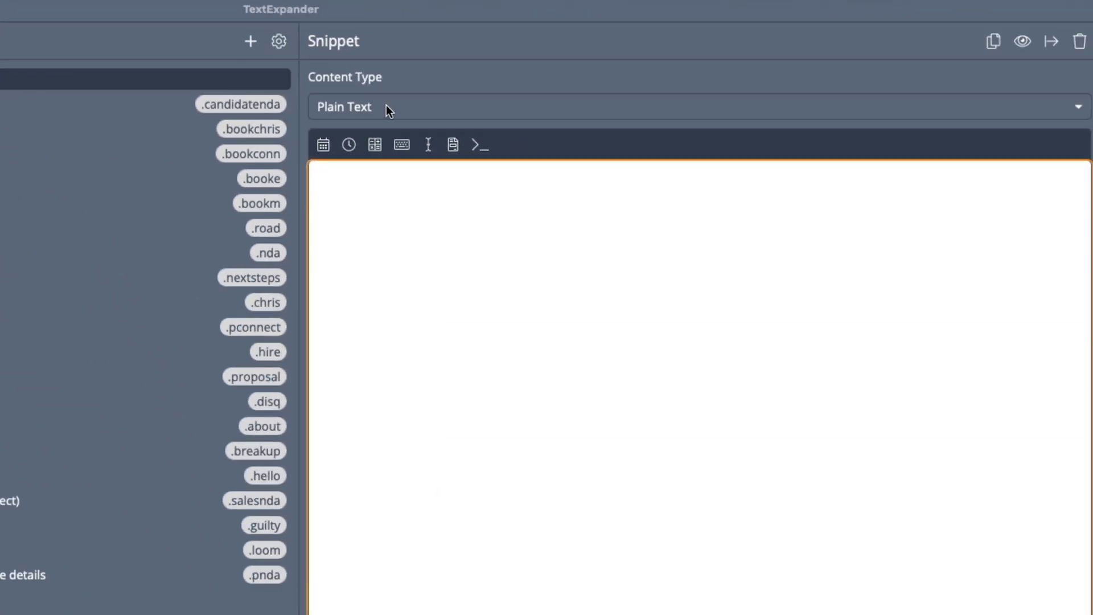
{"action": "left_click", "coordinate": [387, 106]}
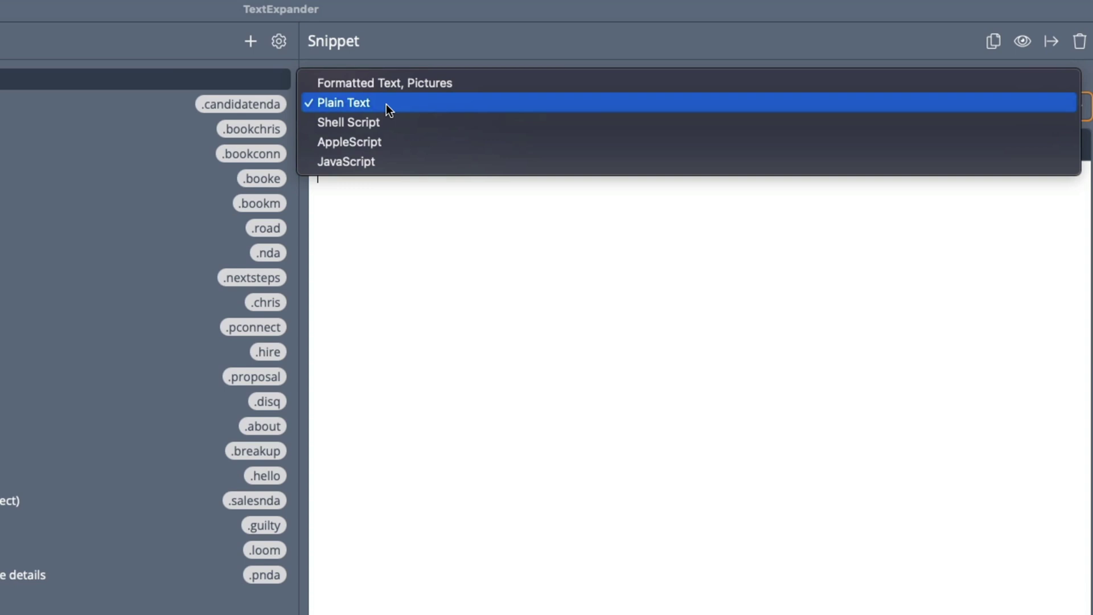
{"action": "left_click", "coordinate": [379, 83]}
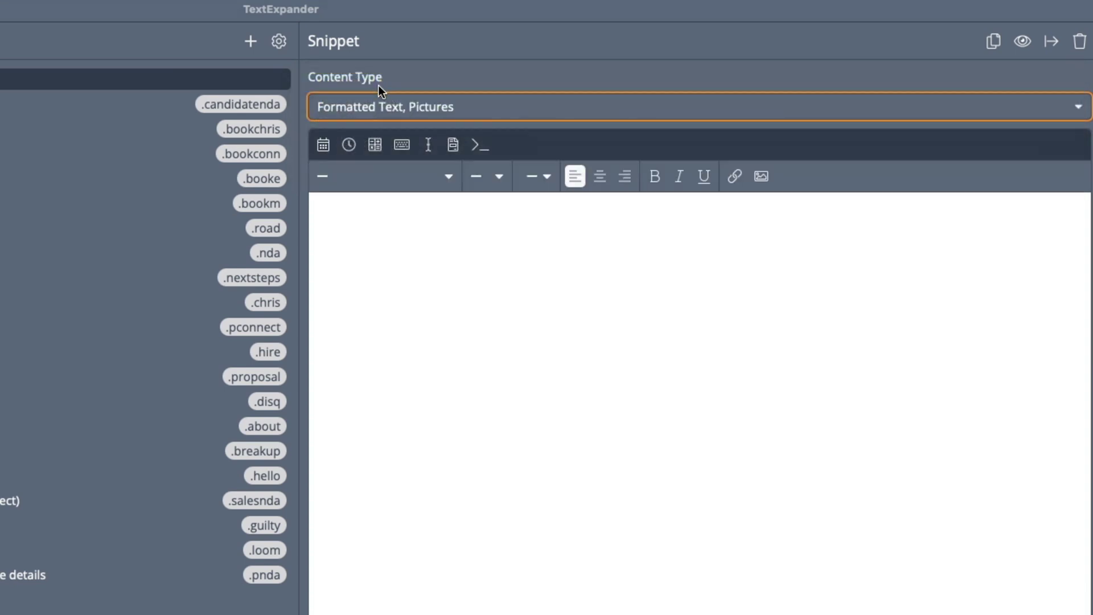
{"action": "left_click", "coordinate": [391, 230]}
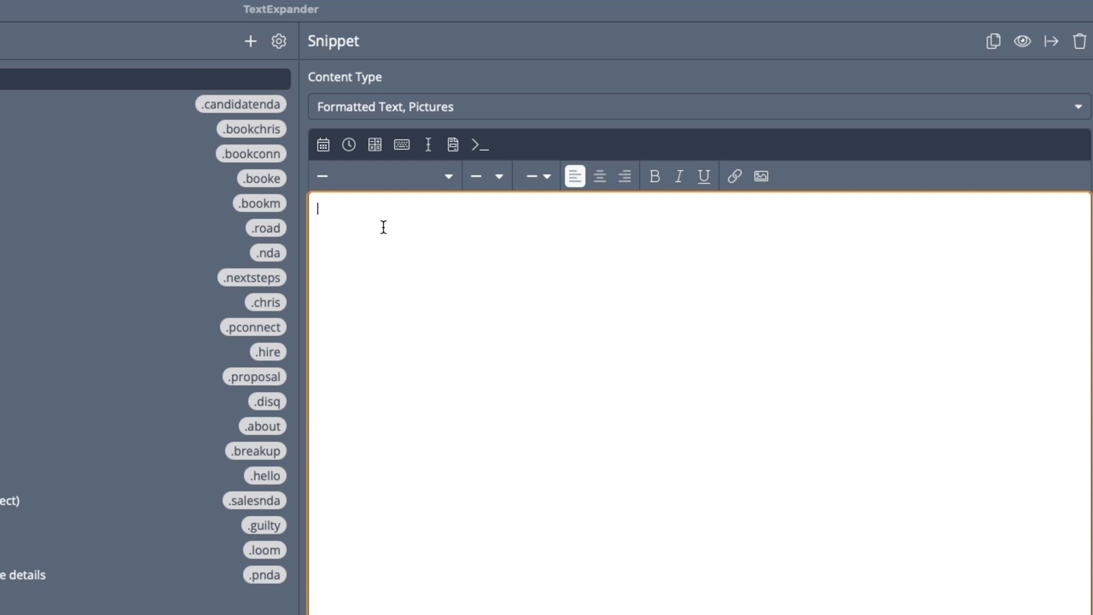
{"action": "type", "text": "Hi there,  Thanks for"}
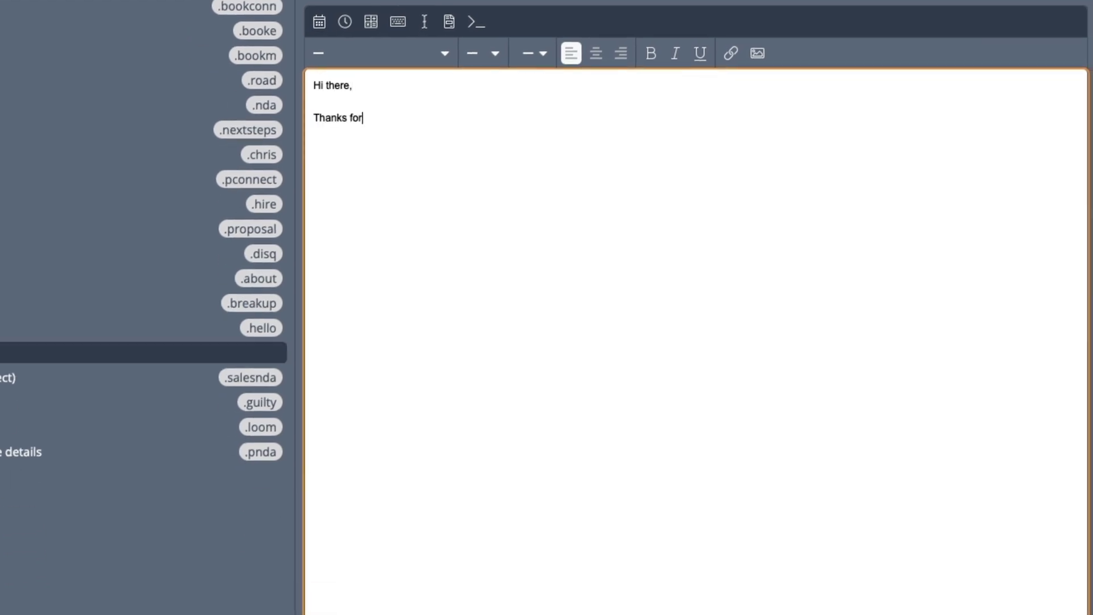
{"action": "type", "text": " your time. Great meeting"}
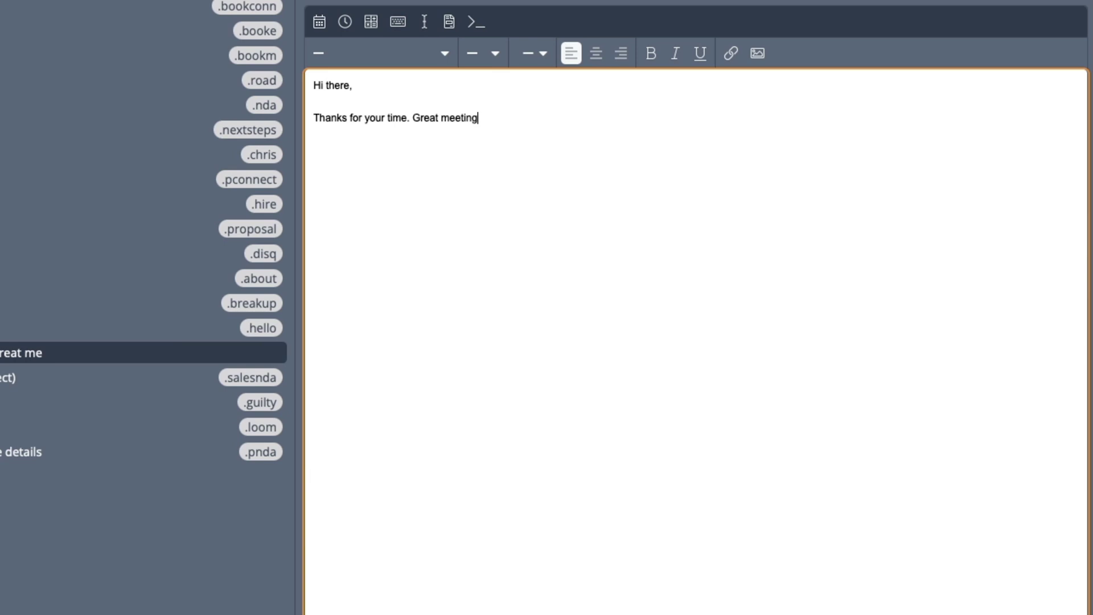
{"action": "type", "text": " you the other day."}
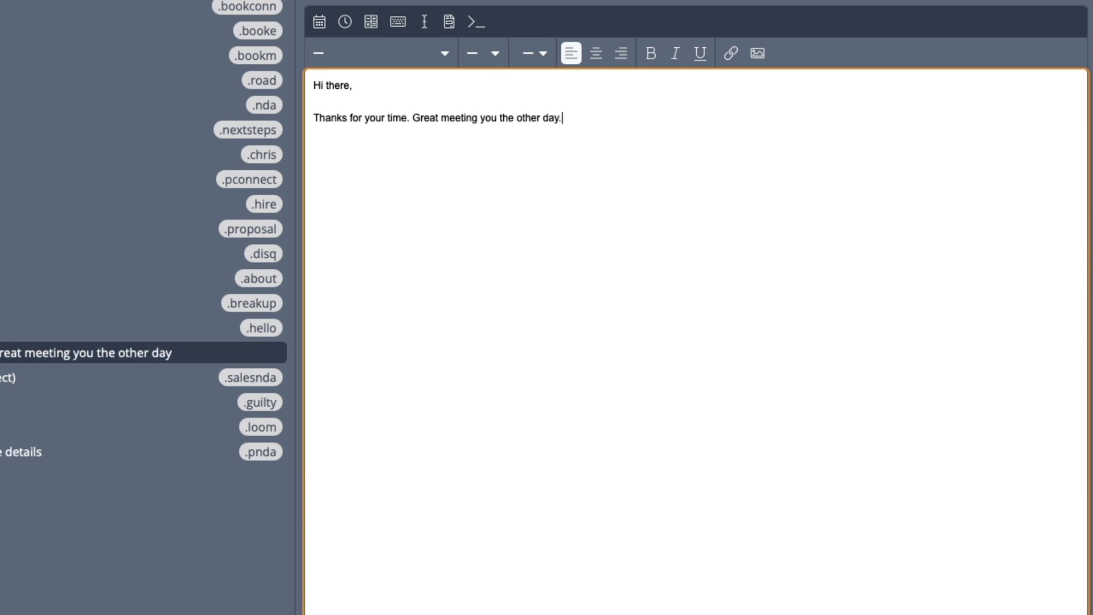
{"action": "key", "text": "Return"}
{"action": "type", "text": "As promise"}
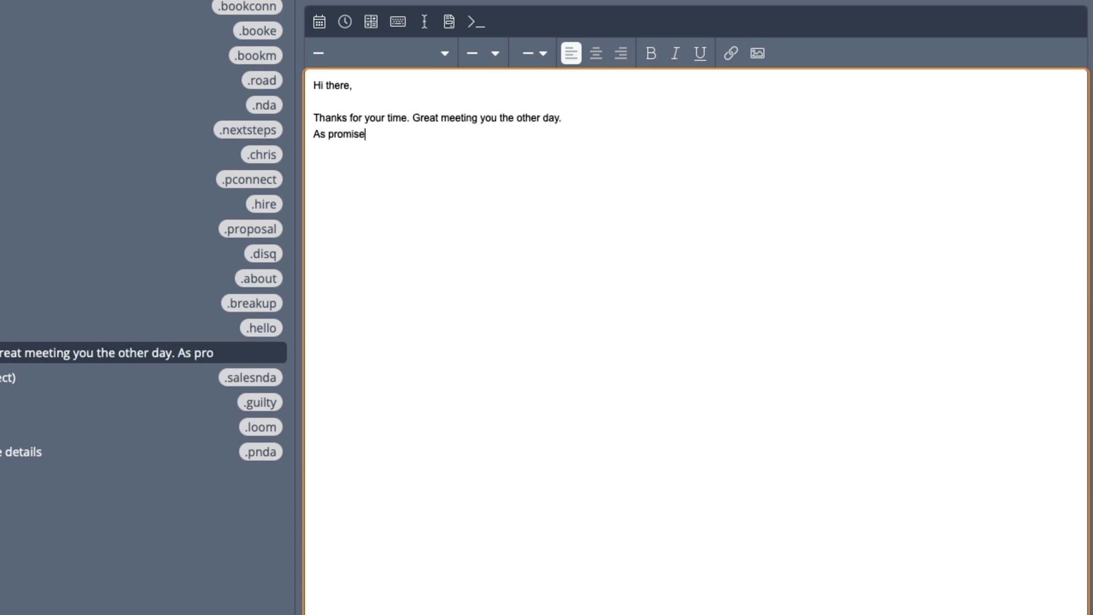
{"action": "type", "text": "d, here are those th"}
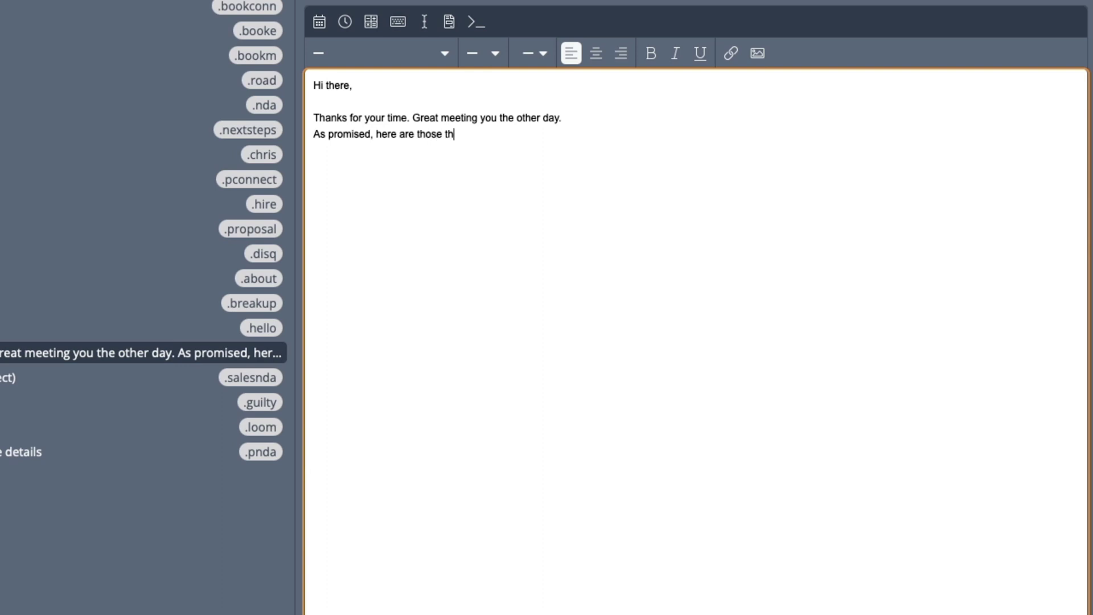
{"action": "type", "text": "ings I said I would send to you.  B"}
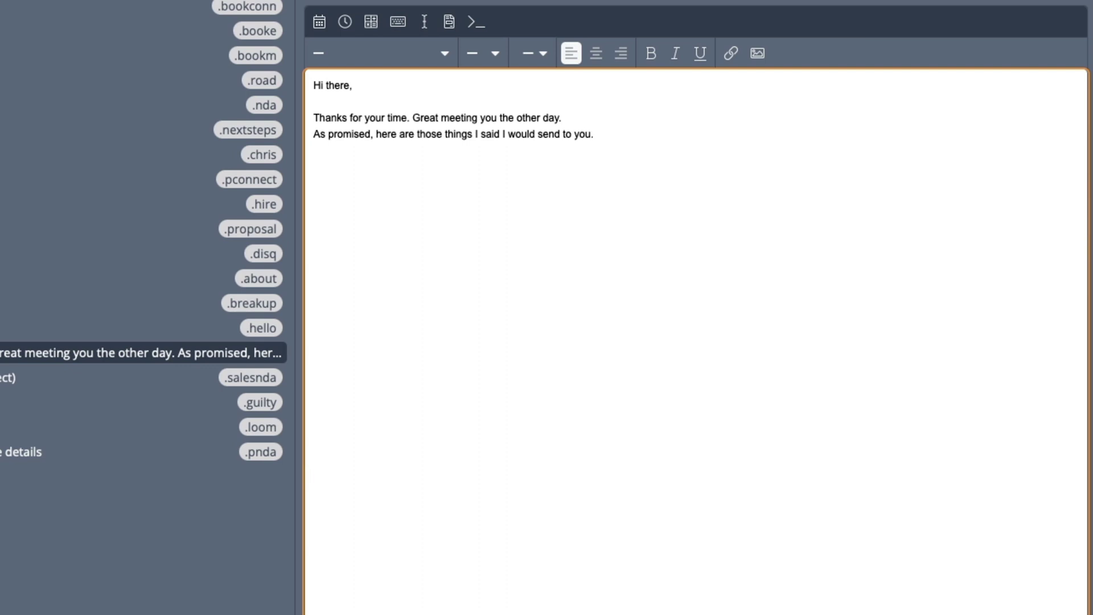
{"action": "type", "text": "ook a call here."}
Select 'a call here' to add a link, then cancel without entering a URL
{"action": "left_click_drag", "start_coordinate": [386, 166], "coordinate": [340, 166]}
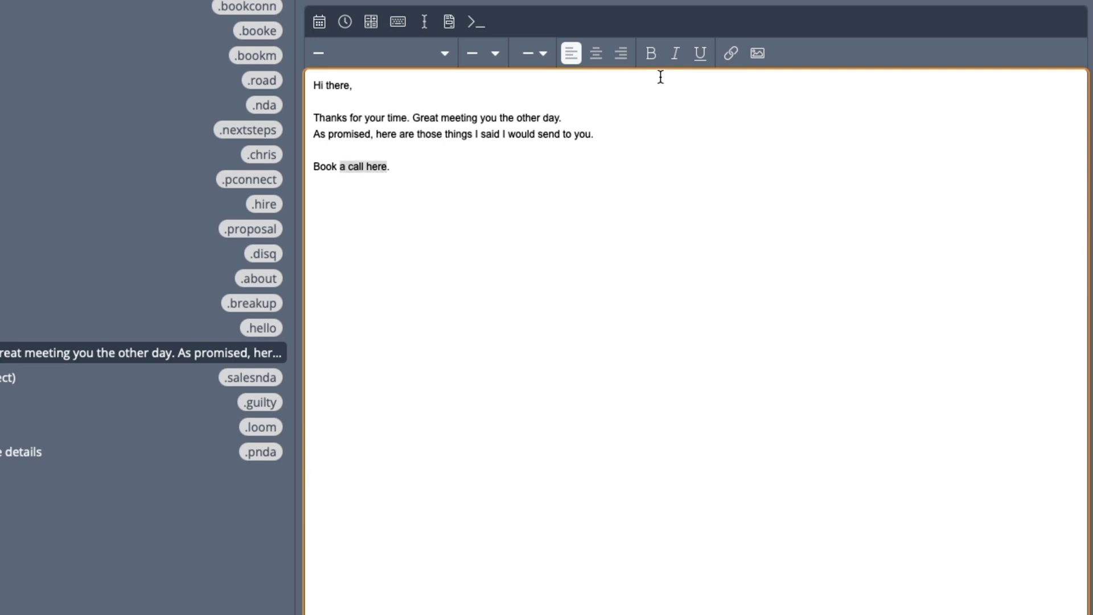
{"action": "left_click", "coordinate": [731, 53]}
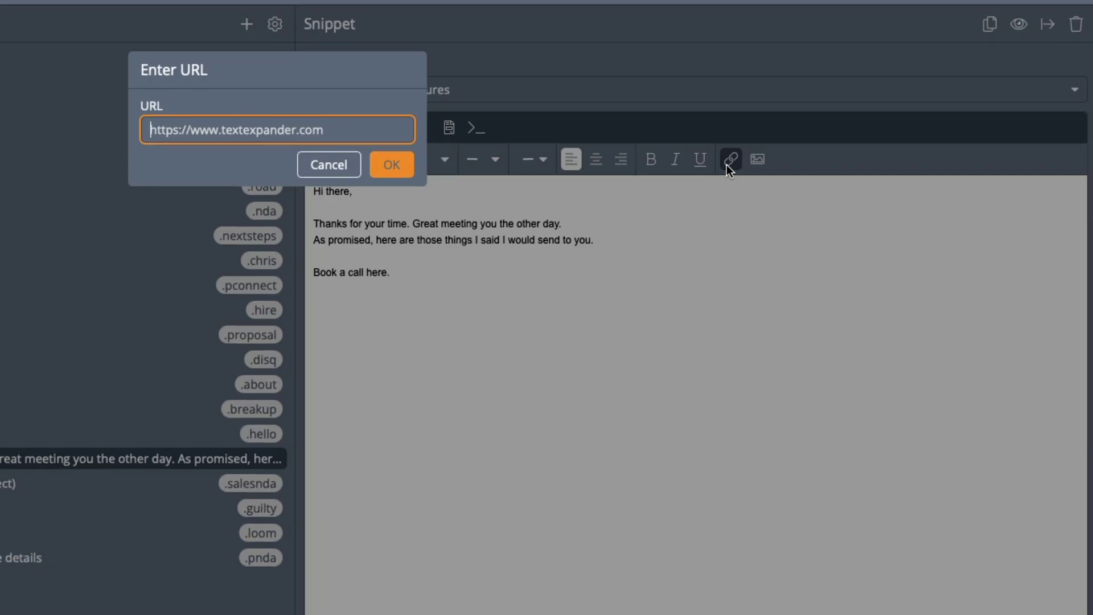
{"action": "left_click", "coordinate": [323, 166]}
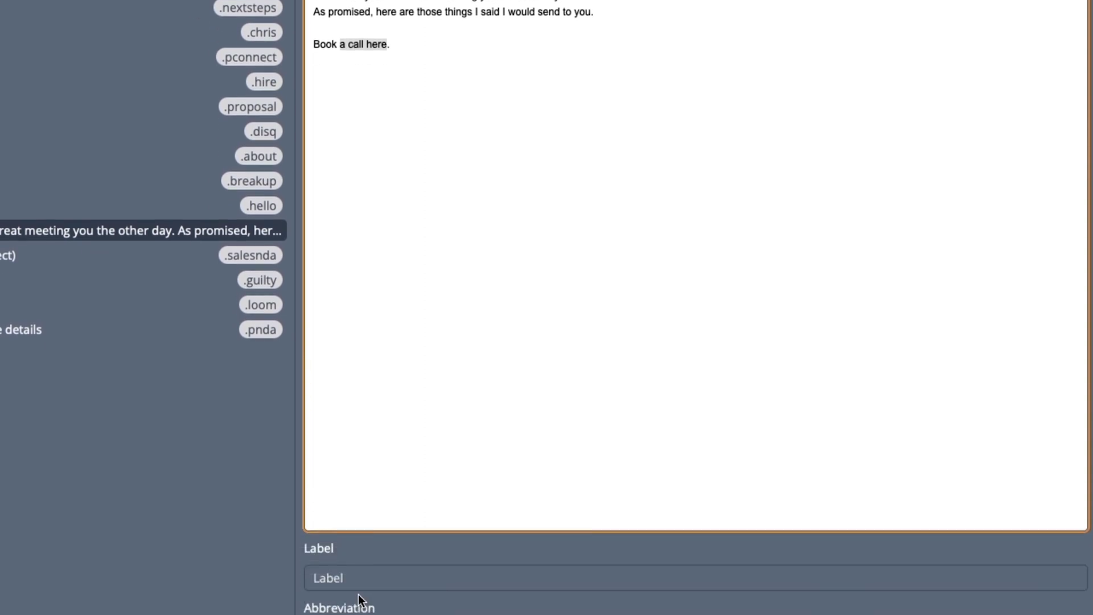
Label the snippet 'Networking follow up' with abbreviation '.network'
{"action": "left_click", "coordinate": [361, 538]}
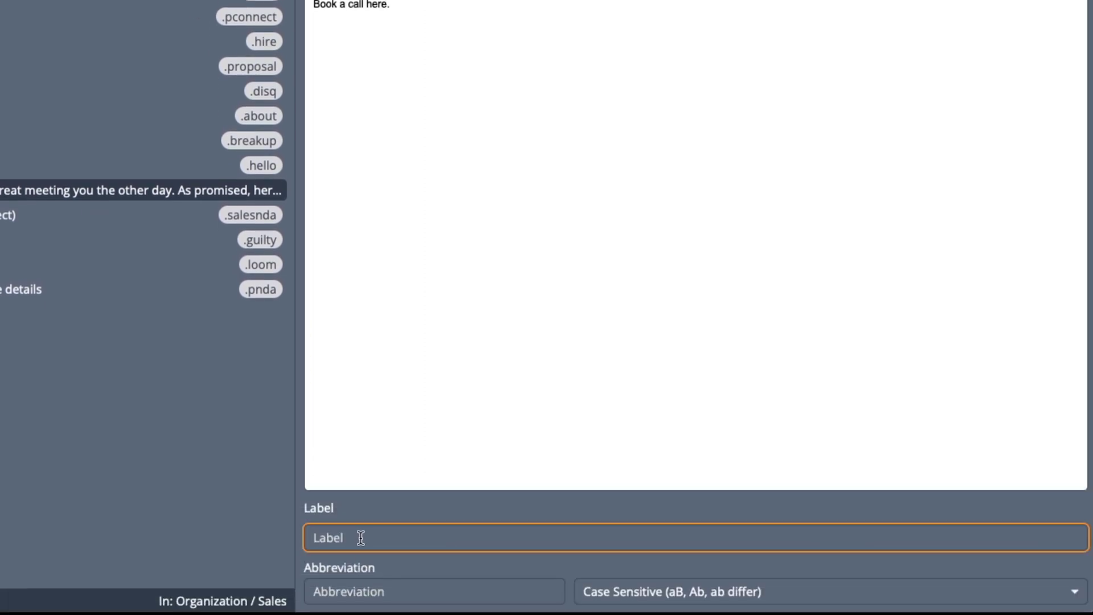
{"action": "type", "text": "Networking"}
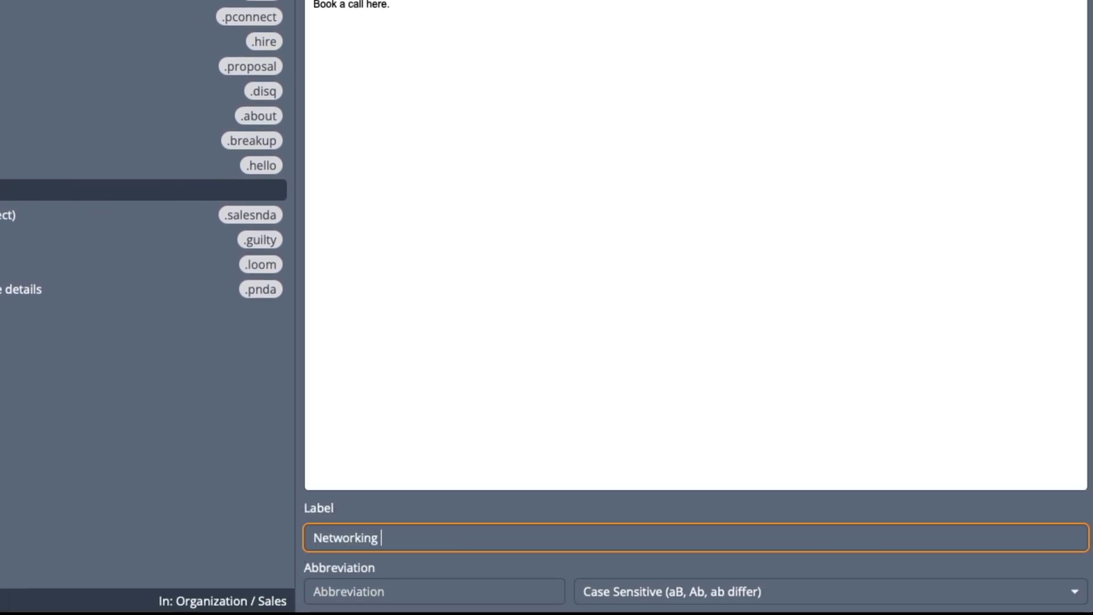
{"action": "type", "text": " follow up"}
{"action": "left_click", "coordinate": [378, 584]}
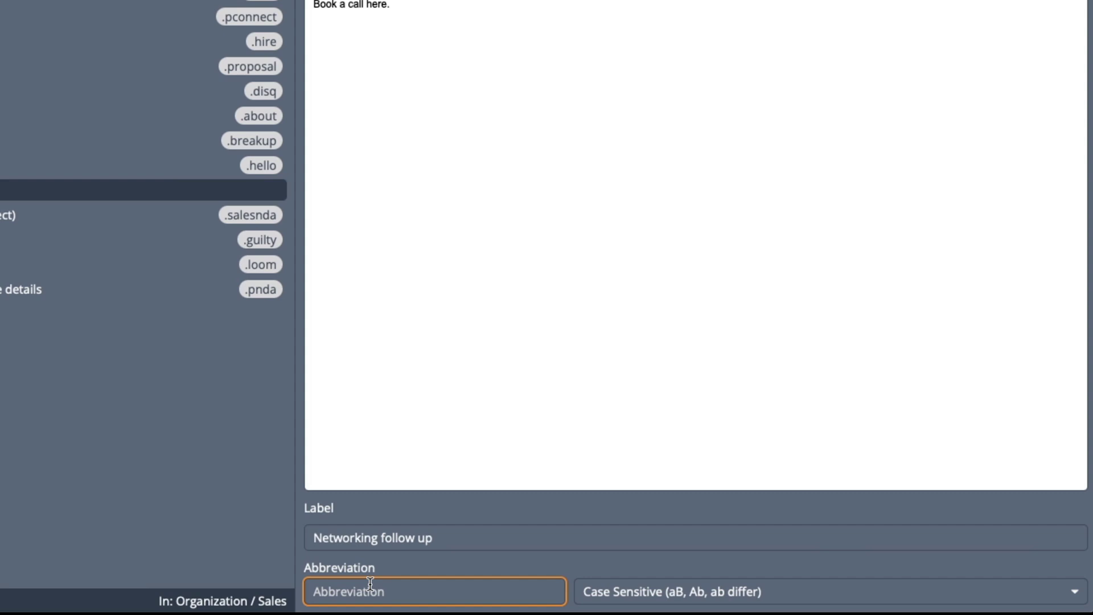
{"action": "type", "text": ".network"}
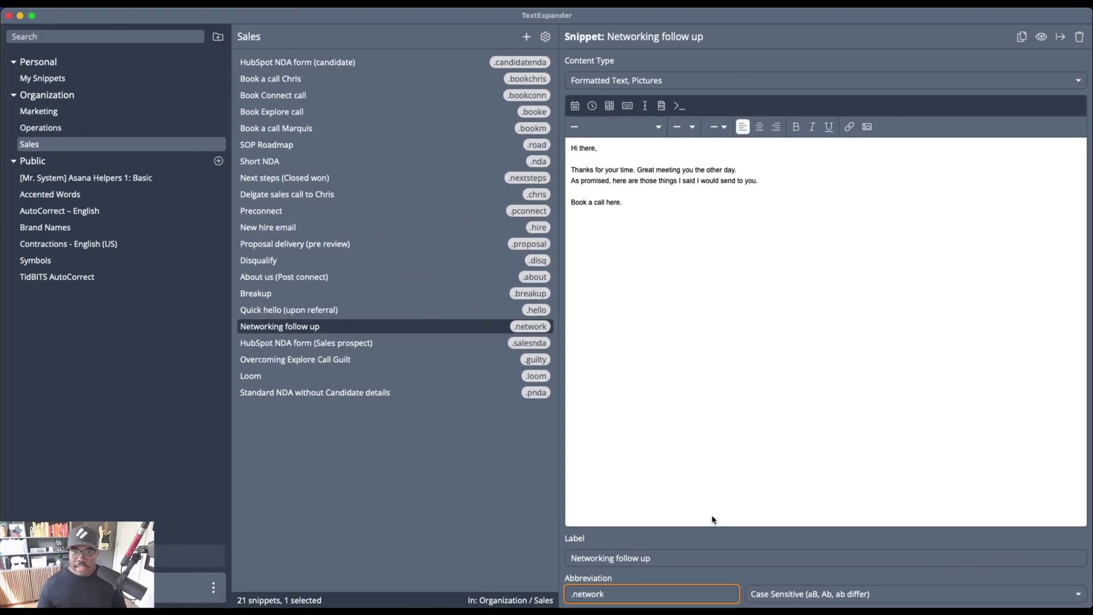
{"action": "key", "text": "ctrl+Up"}
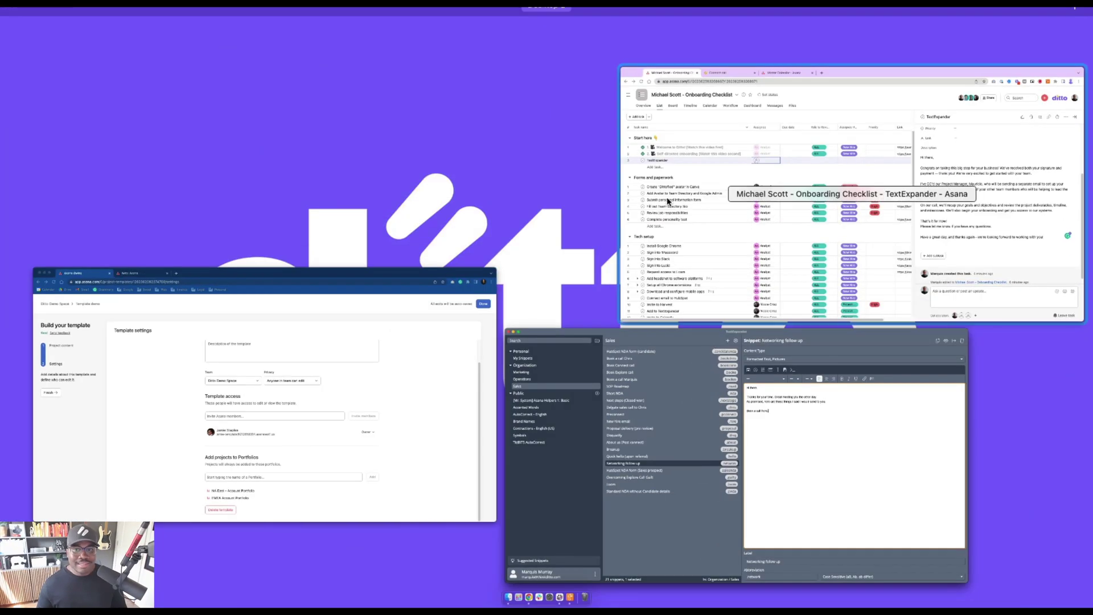
Clear the Asana task description and type .network to expand the networking follow-up email
{"action": "left_click", "coordinate": [657, 199]}
{"action": "key", "text": "super+a"}
{"action": "key", "text": "BackSpace"}
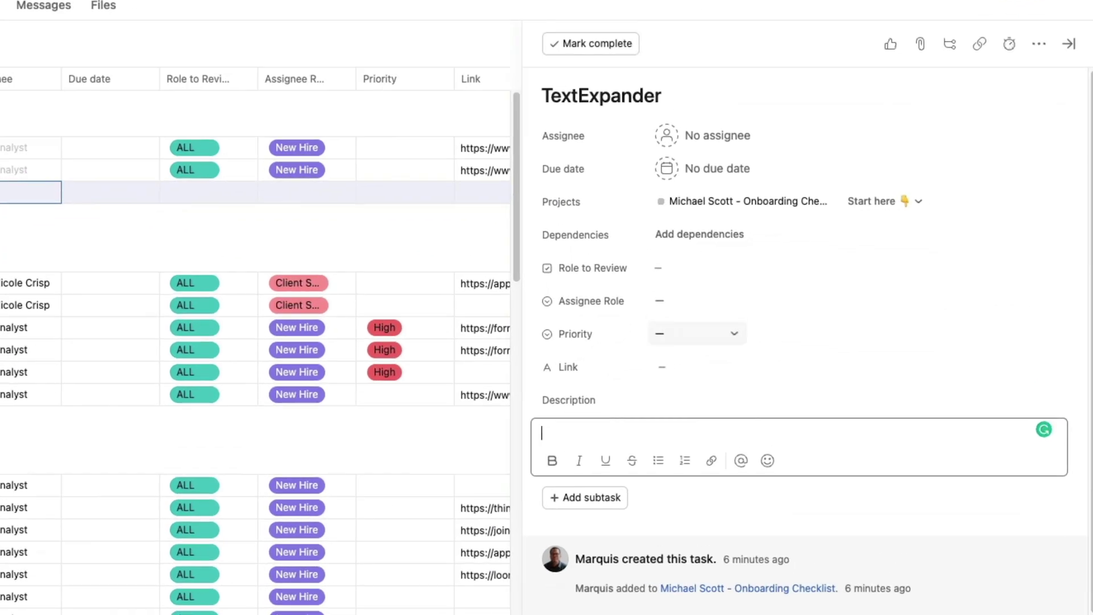
{"action": "type", "text": ".network"}
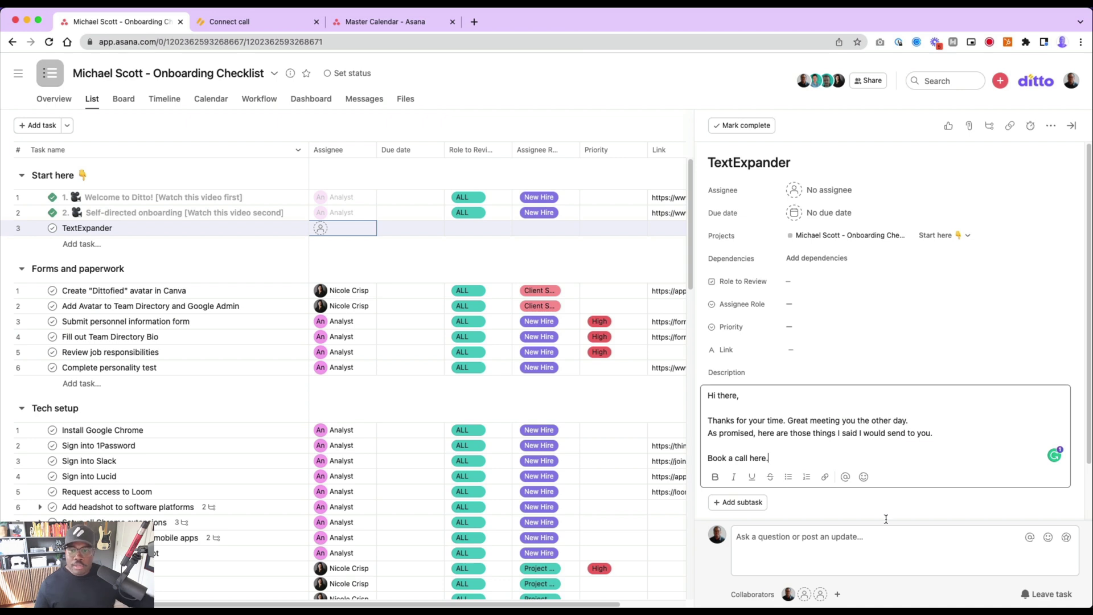
{"action": "key", "text": "ctrl+Up"}
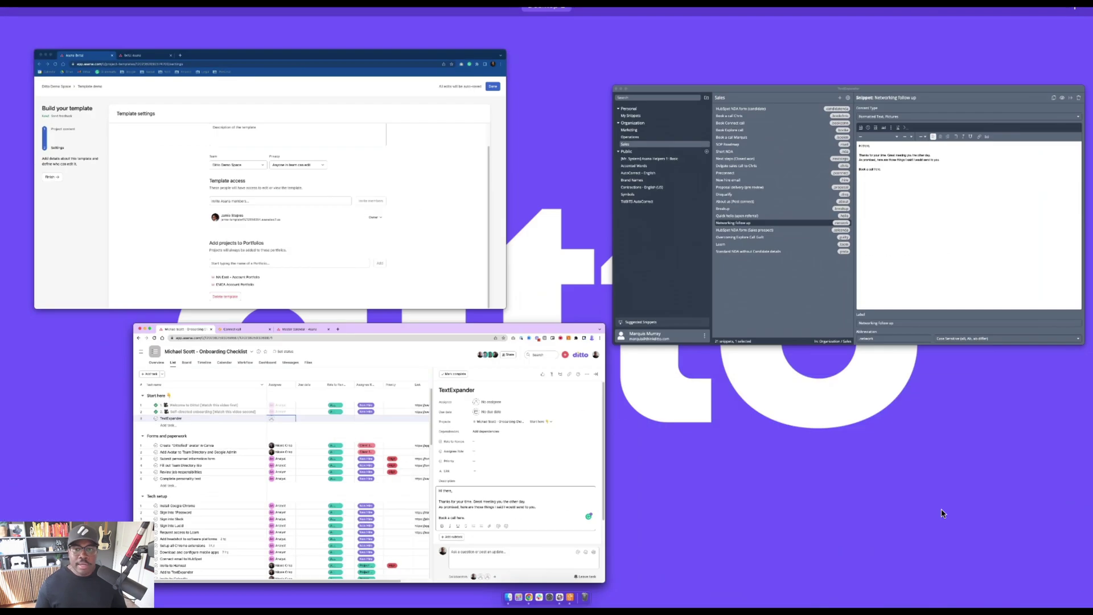
{"action": "left_click", "coordinate": [570, 444]}
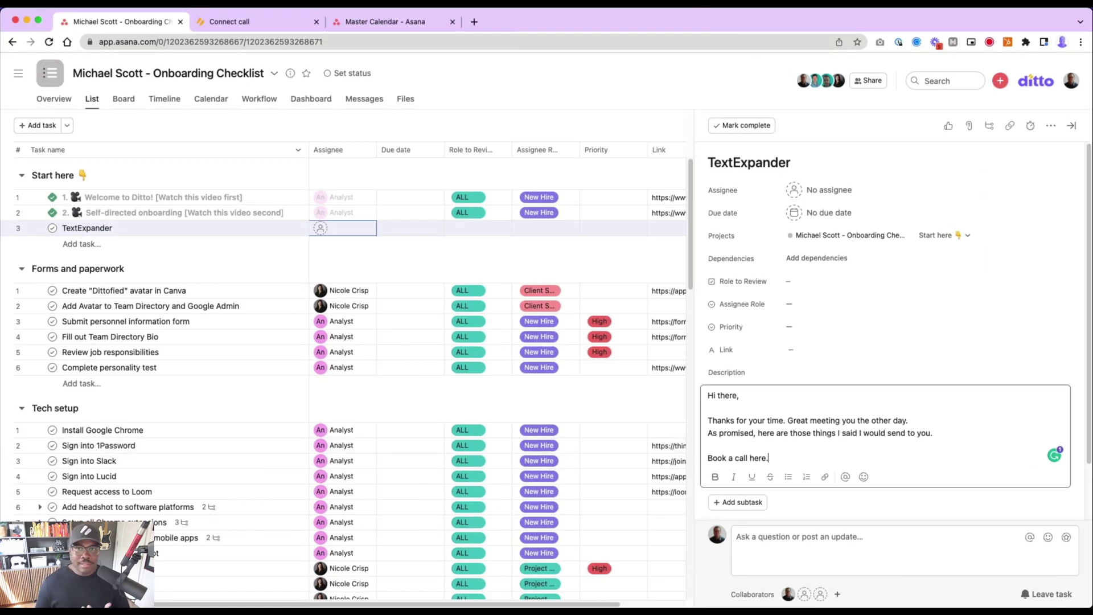
{"action": "key", "text": "ctrl+alt+space"}
{"action": "left_click", "coordinate": [869, 314]}
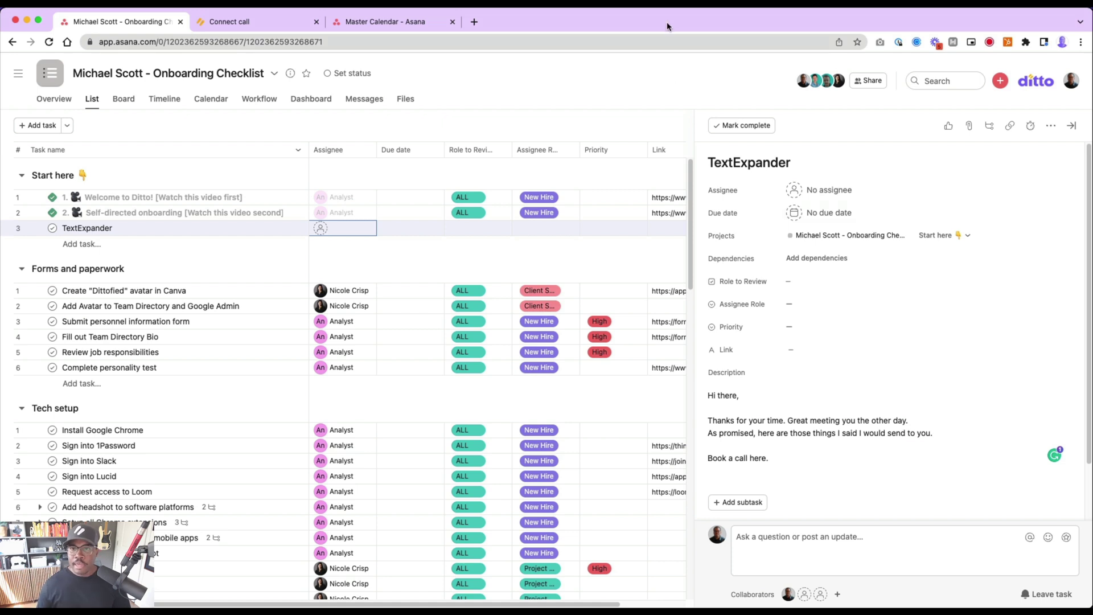
Using Edit Last Expanded, change the period after 'send to you' to '!' and close
{"action": "key", "text": "ctrl+alt+super+space"}
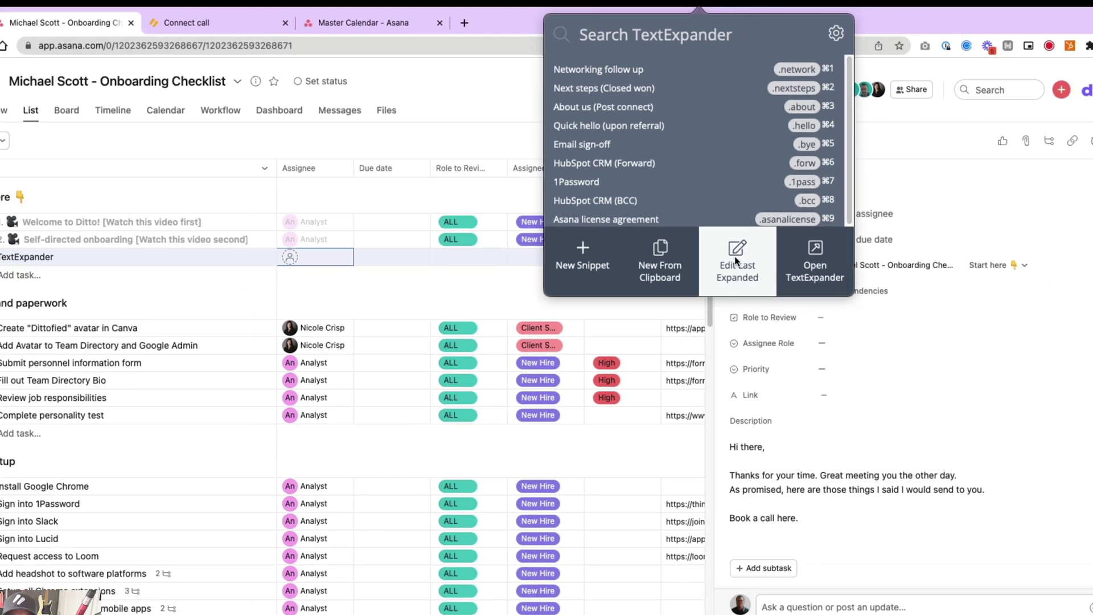
{"action": "left_click", "coordinate": [861, 418]}
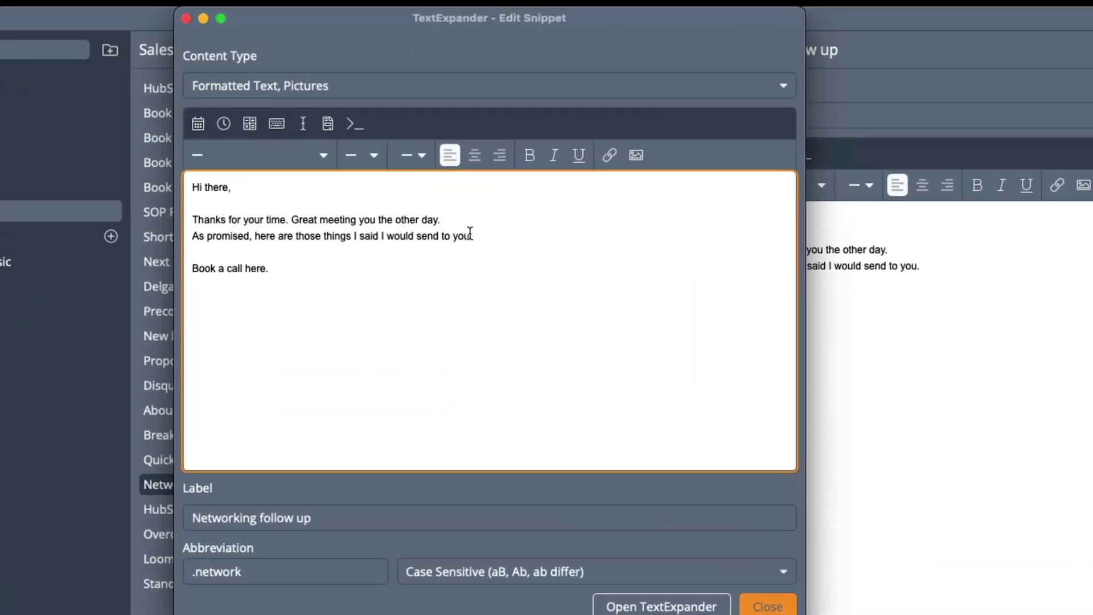
{"action": "left_click", "coordinate": [458, 161]}
{"action": "key", "text": "BackSpace"}
{"action": "left_click", "coordinate": [753, 608]}
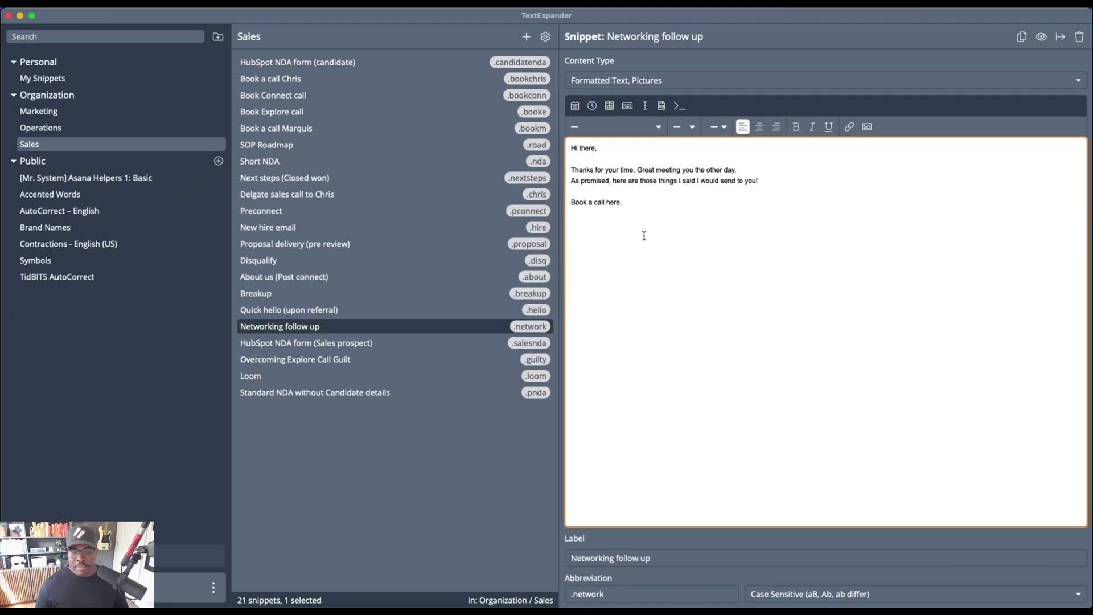
Browse the Operations, Marketing, Sales and My Snippets groups, collapsing Public
{"action": "left_click", "coordinate": [50, 129]}
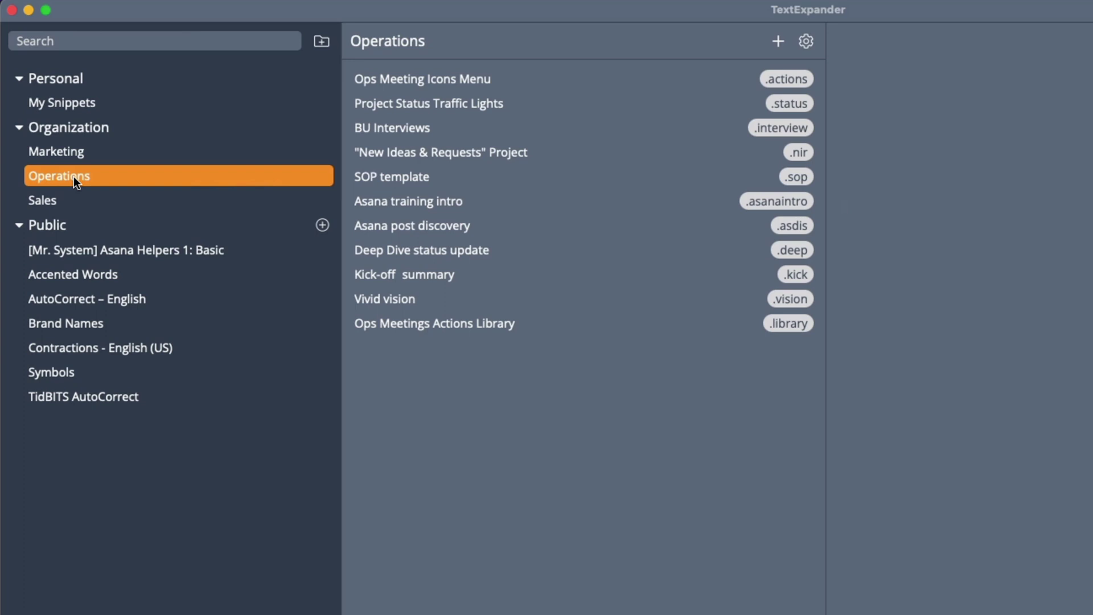
{"action": "left_click", "coordinate": [77, 151]}
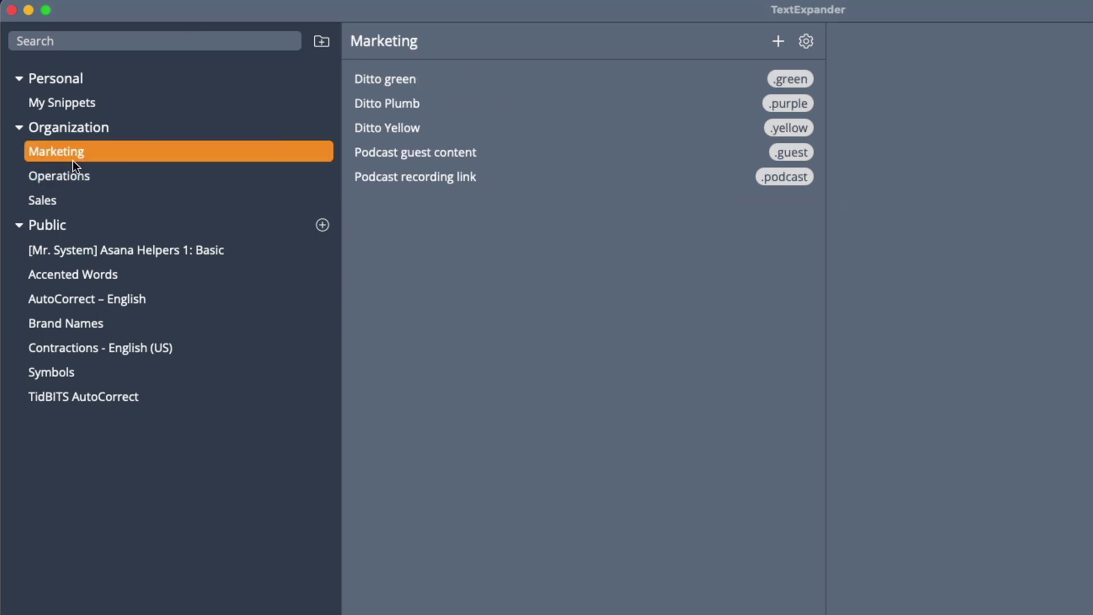
{"action": "left_click", "coordinate": [38, 215]}
{"action": "left_click", "coordinate": [36, 198]}
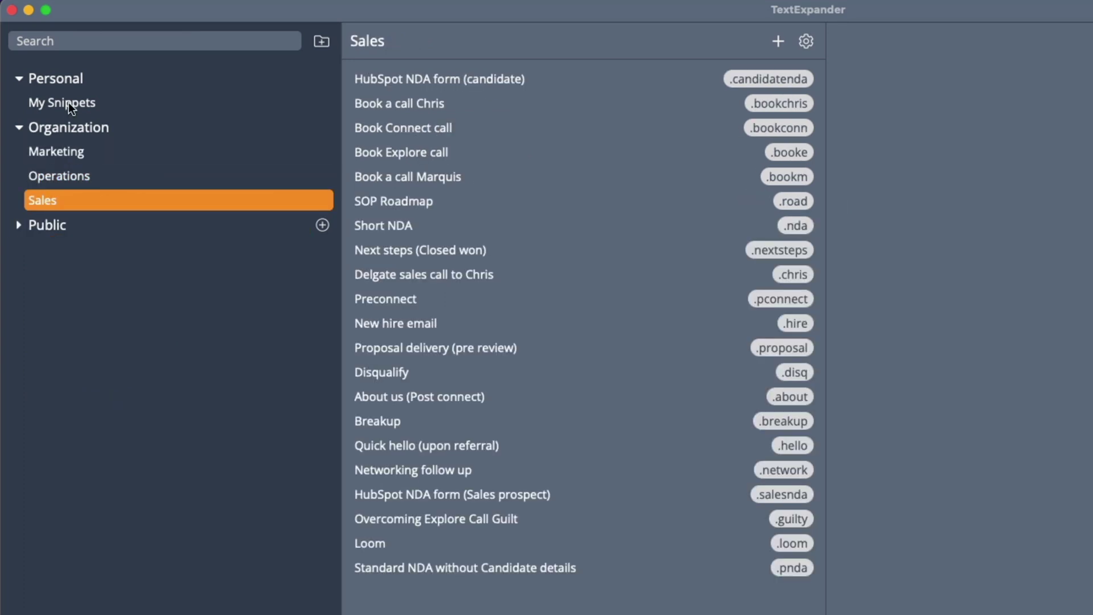
{"action": "left_click", "coordinate": [68, 103]}
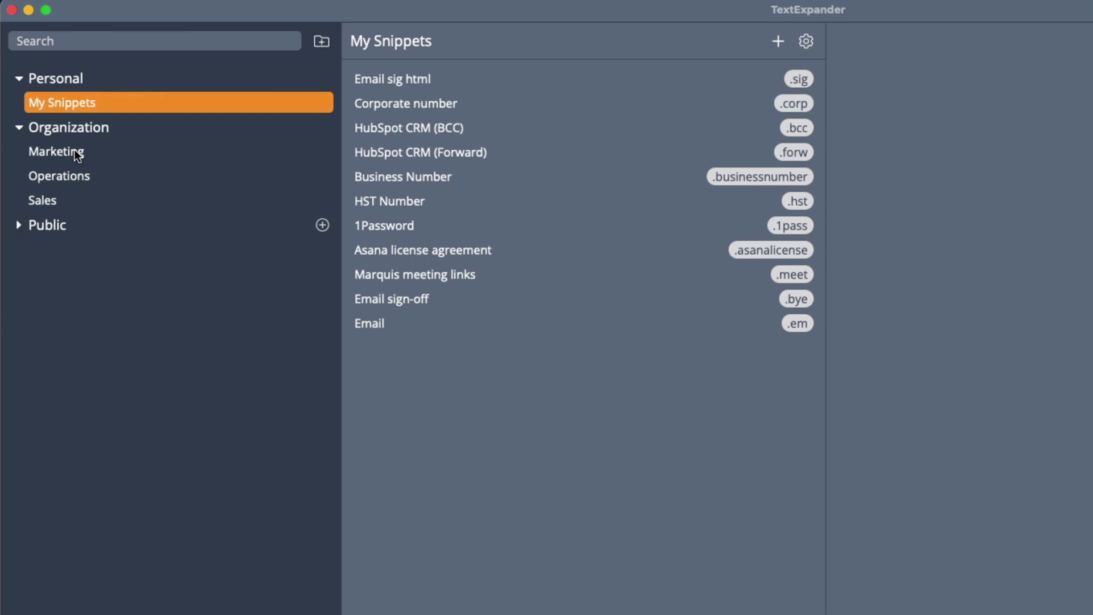
Open the Sales group's .bookm booking-call snippet and select its text
{"action": "left_click", "coordinate": [53, 198]}
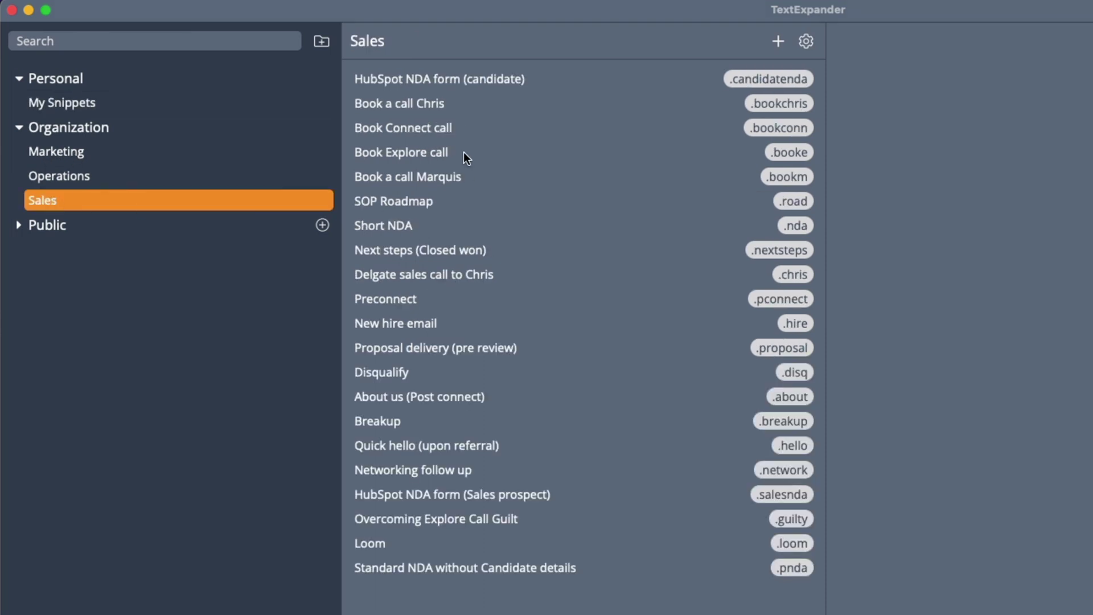
{"action": "left_click", "coordinate": [421, 179]}
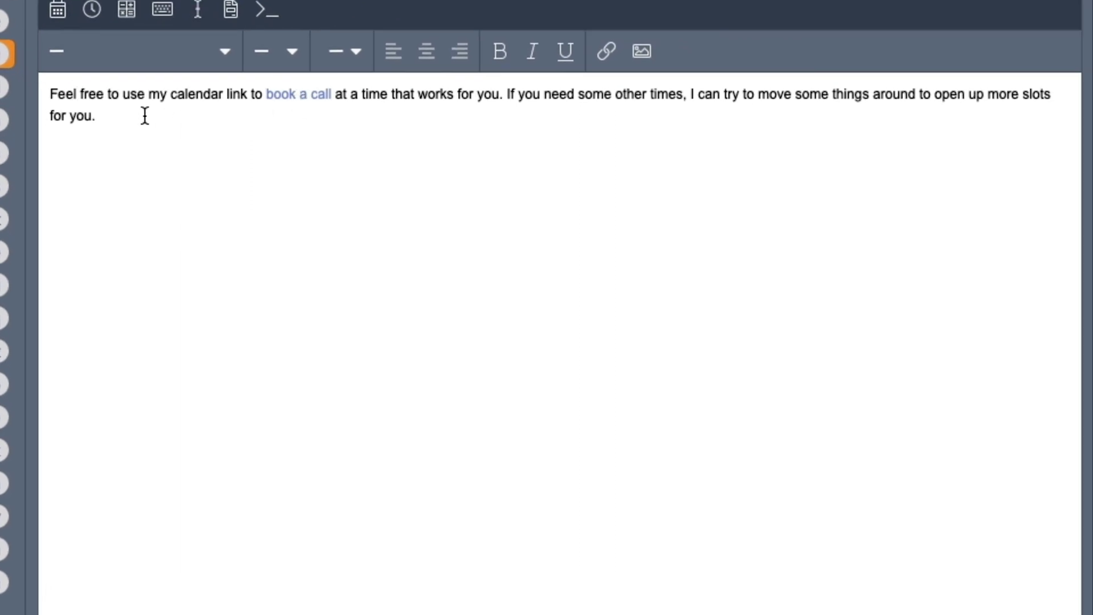
{"action": "left_click_drag", "start_coordinate": [146, 116], "coordinate": [52, 94]}
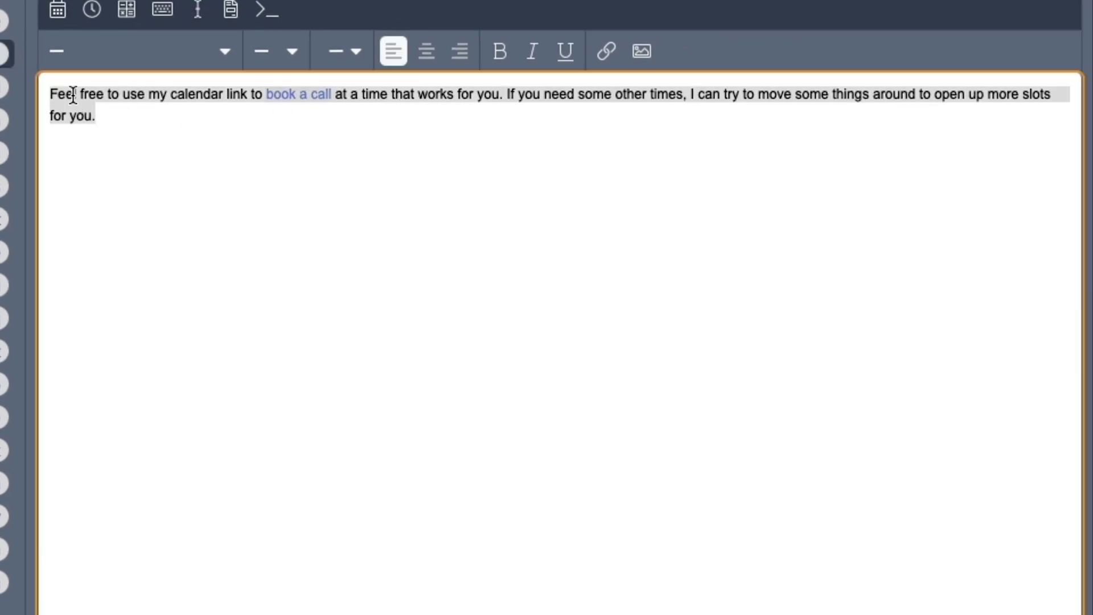